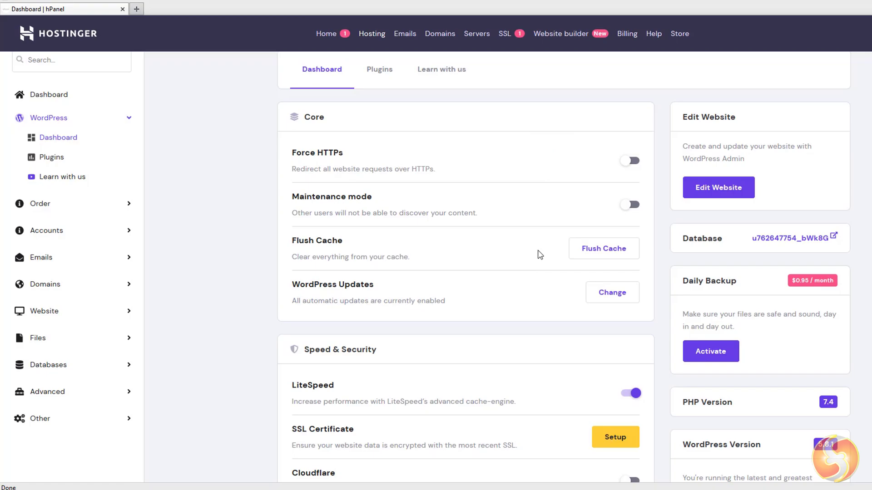
Step: Open the Pasta Carbonara Recipe post on the site and expand public_html in File Manager
scroll(541, 253, down, 3)
scroll(540, 255, down, 1)
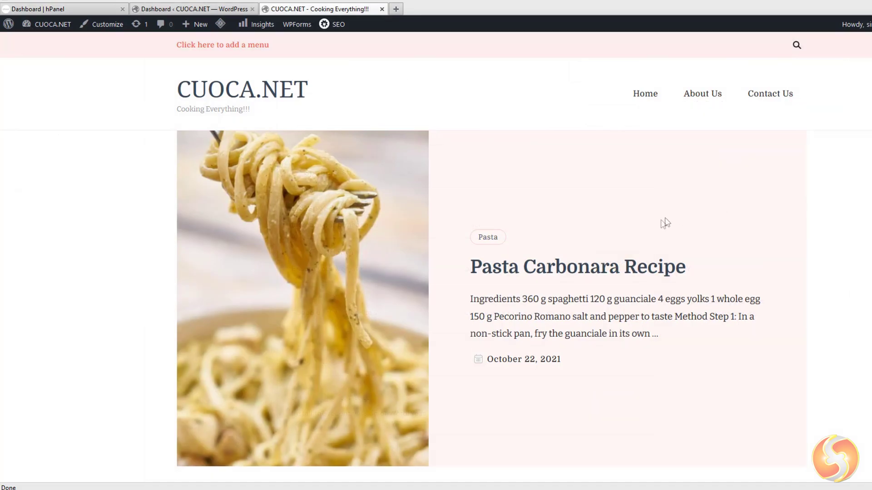
click(577, 264)
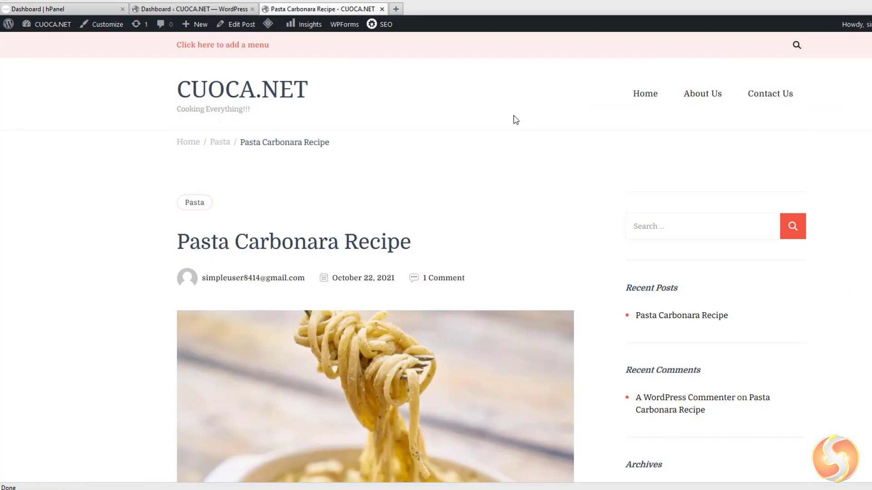
scroll(506, 158, down, 3)
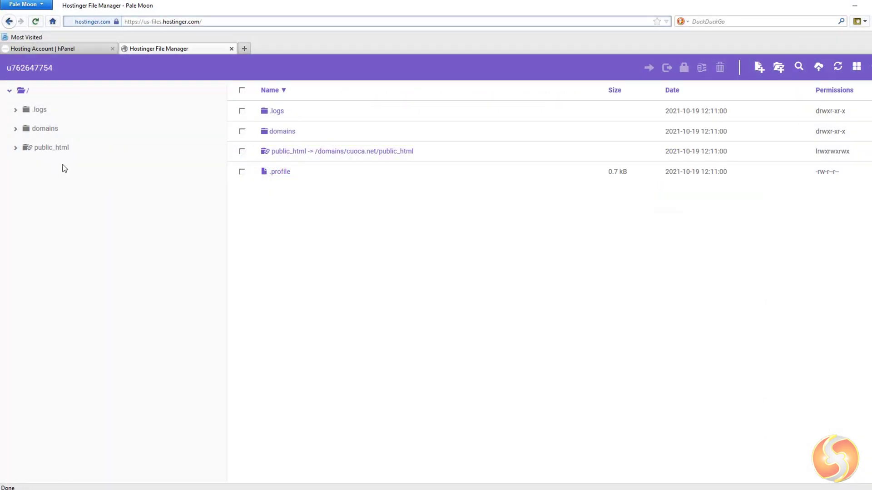
click(16, 148)
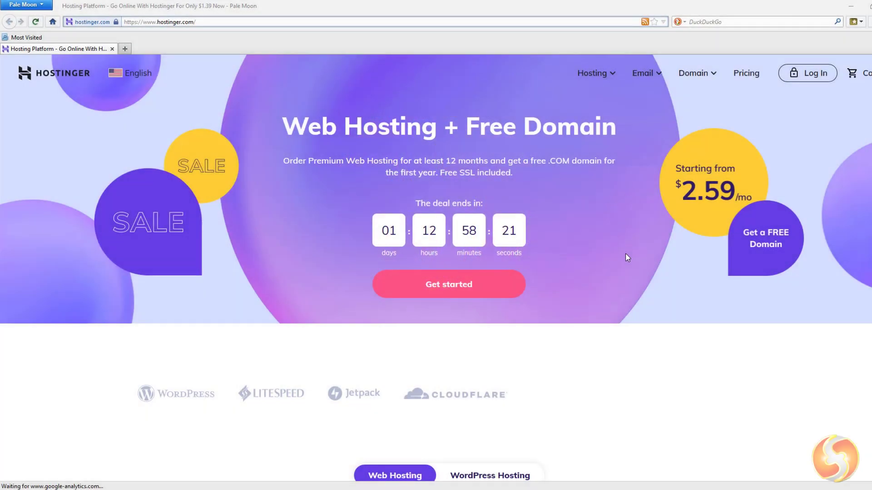
Step: Select Premium Shared Hosting from the pricing cards and review its 48-month period at $2.59/month
scroll(638, 238, down, 6)
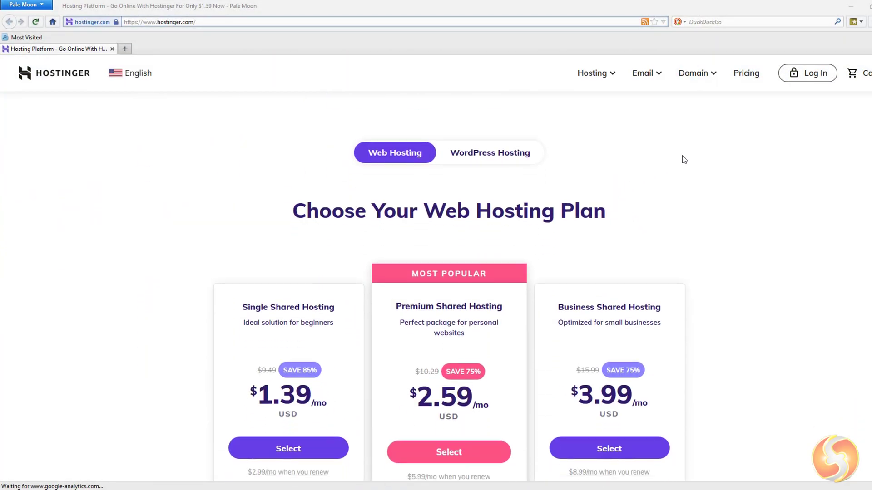
scroll(825, 127, down, 3)
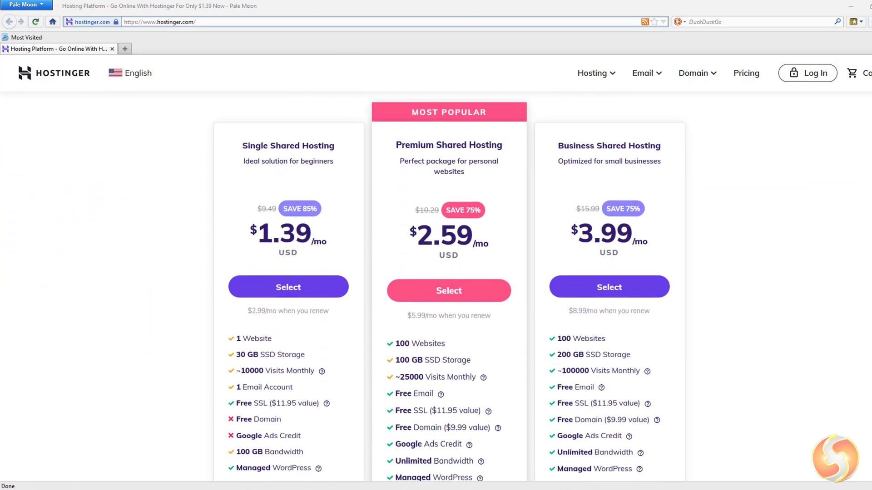
click(460, 295)
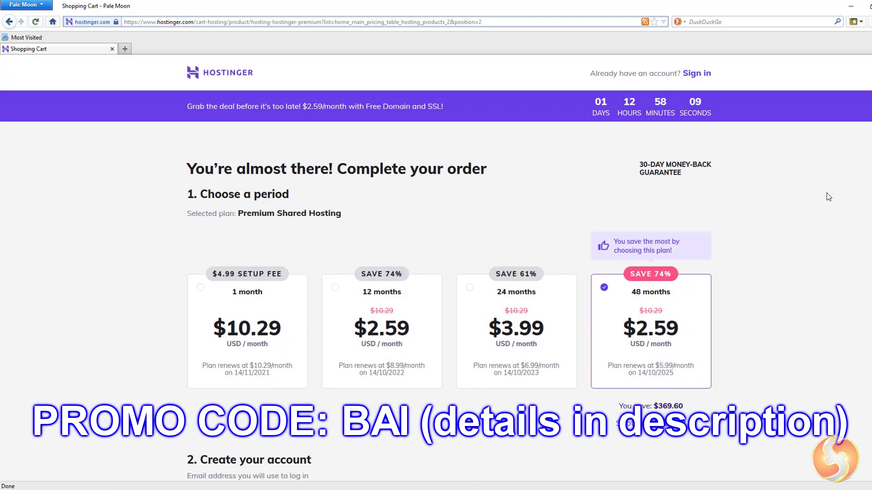
scroll(826, 192, down, 3)
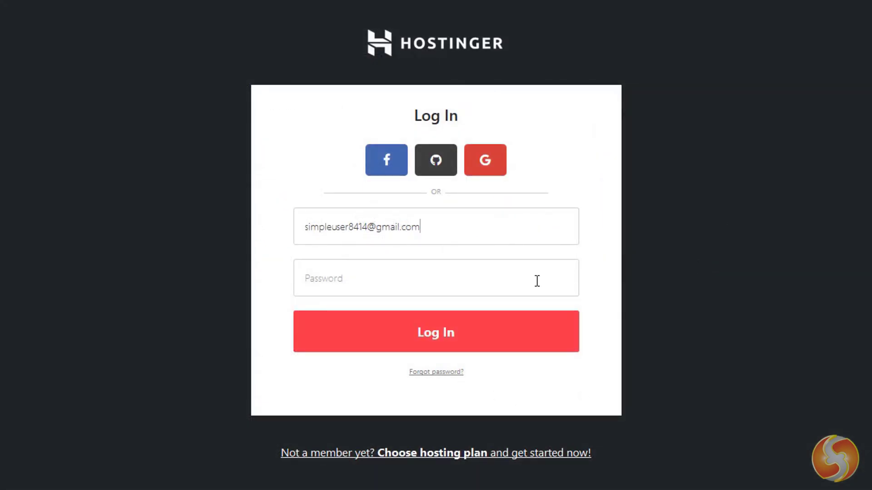
Step: Log in to the Hostinger account with the account password
click(535, 279)
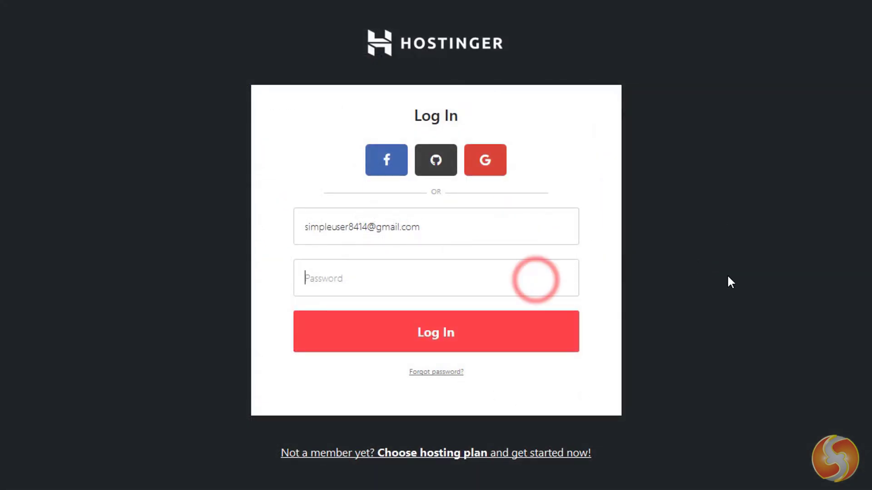
key(ctrl+v)
click(468, 330)
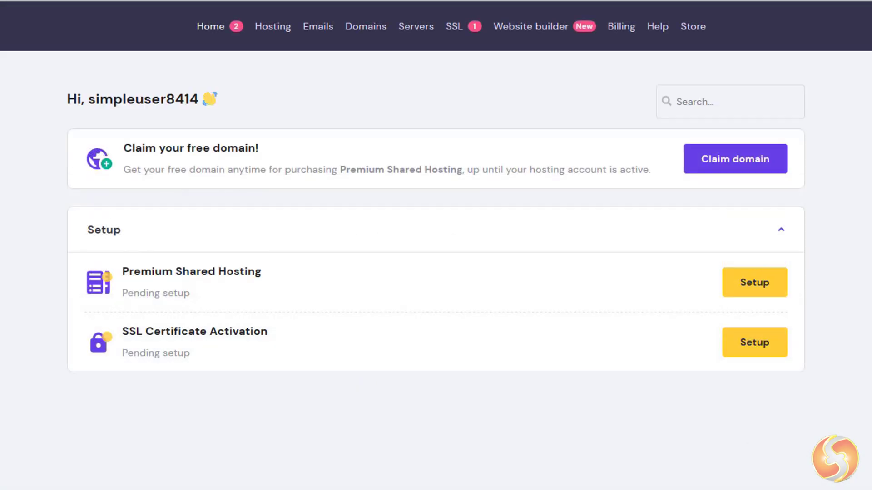
Step: Start setting up Premium Shared Hosting, answering Myself, A blog and beginner
click(769, 287)
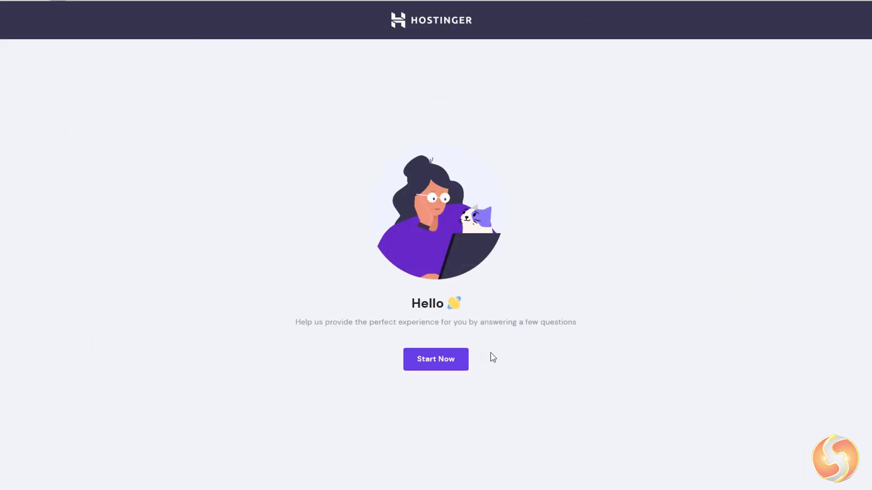
click(453, 356)
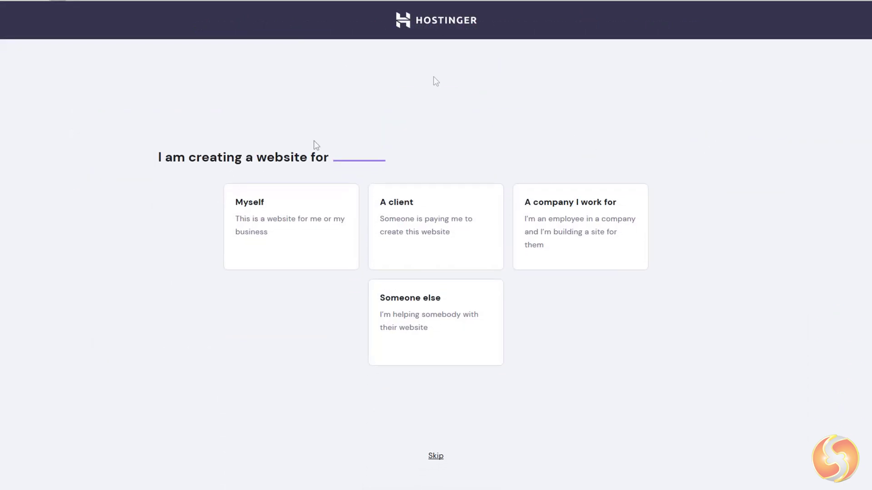
click(296, 247)
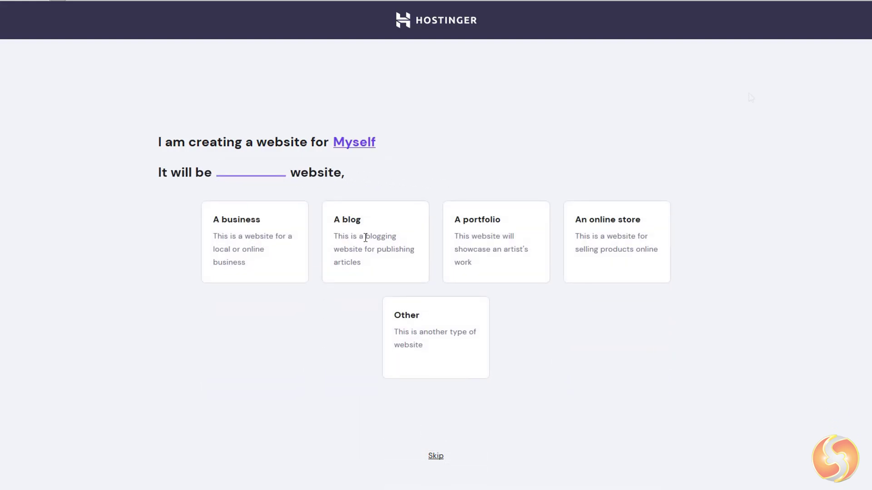
click(366, 241)
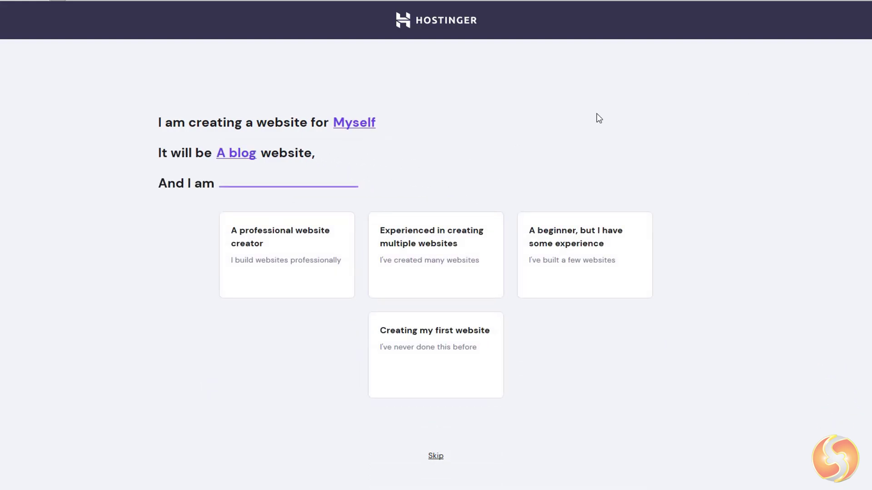
click(615, 264)
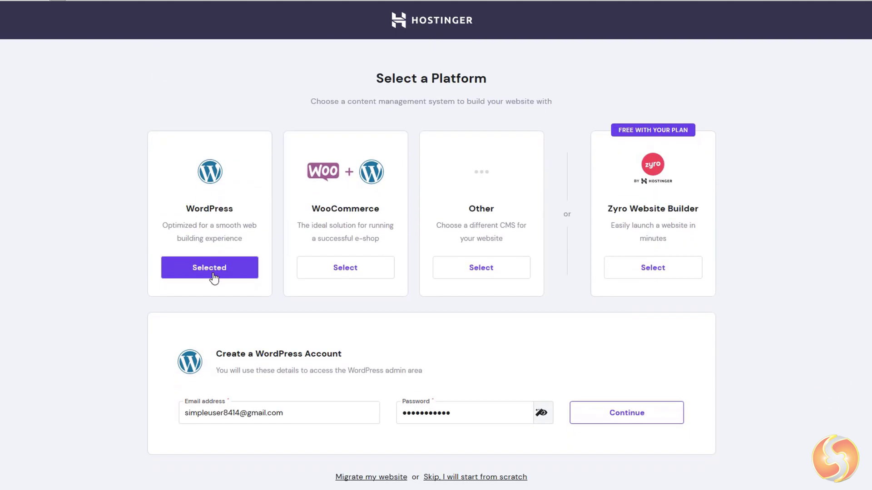
Step: Choose WordPress as the platform and confirm the WordPress admin account details
click(212, 272)
scroll(195, 264, down, 1)
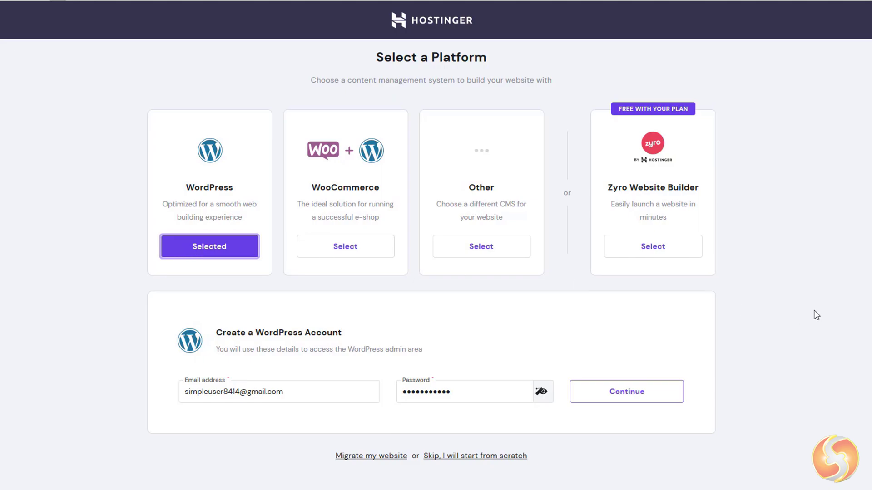
double_click(468, 395)
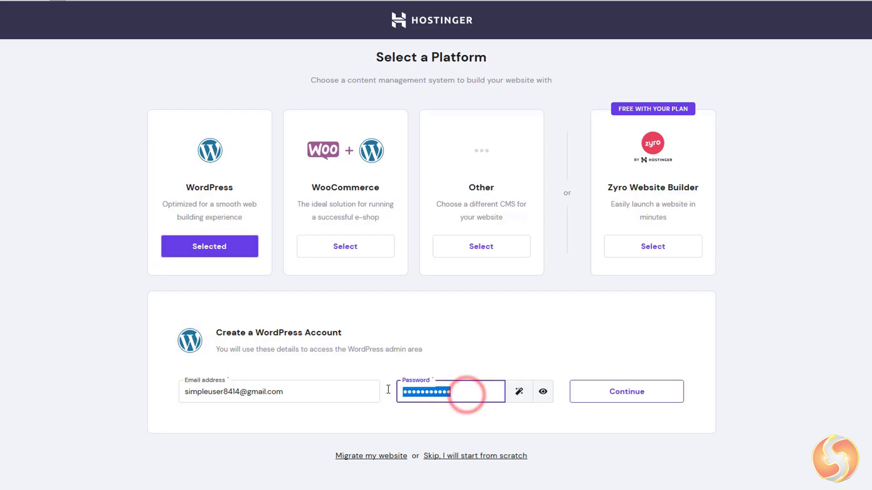
click(635, 401)
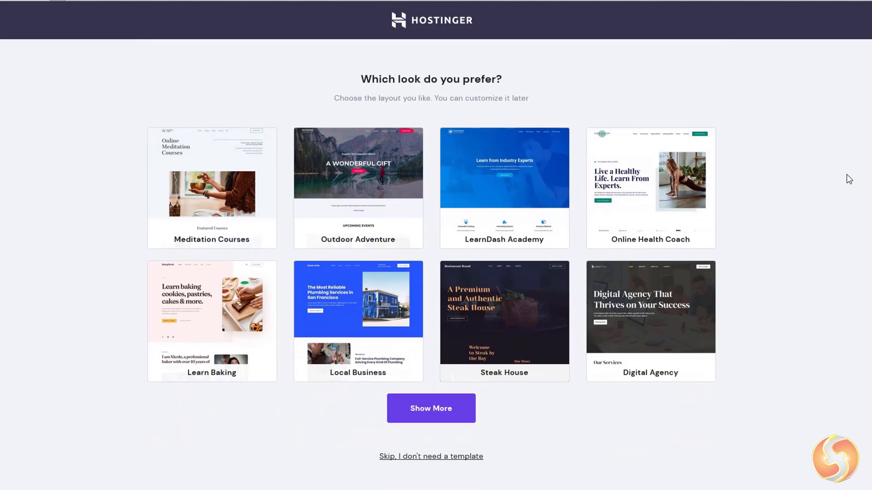
Step: Pick the Online Health Coach template and link the existing domain cuoca.net
mouse_move(665, 219)
click(656, 166)
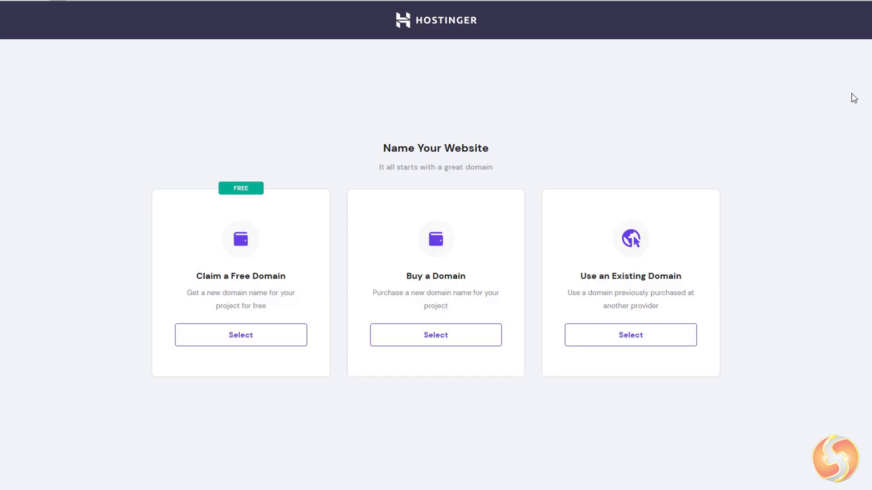
click(660, 335)
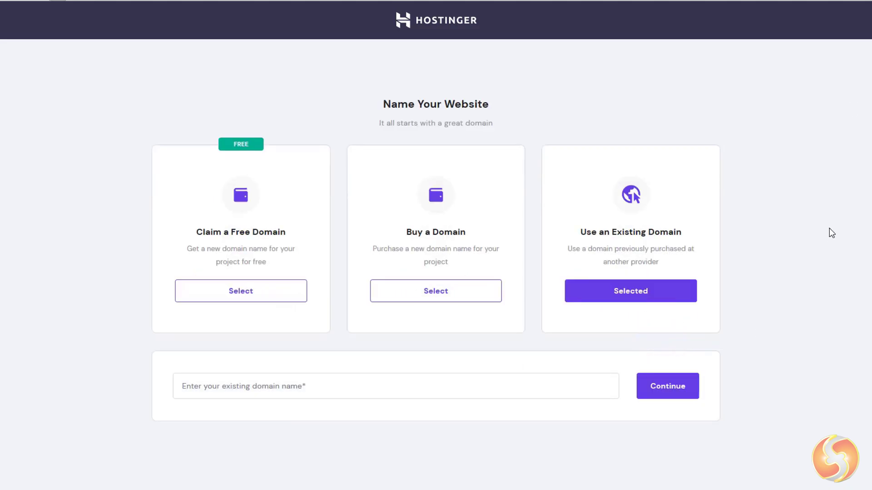
click(330, 387)
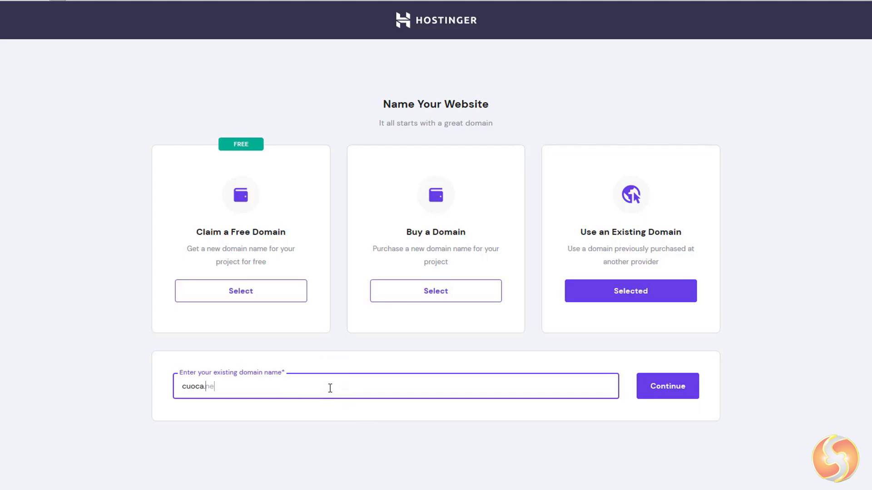
click(663, 386)
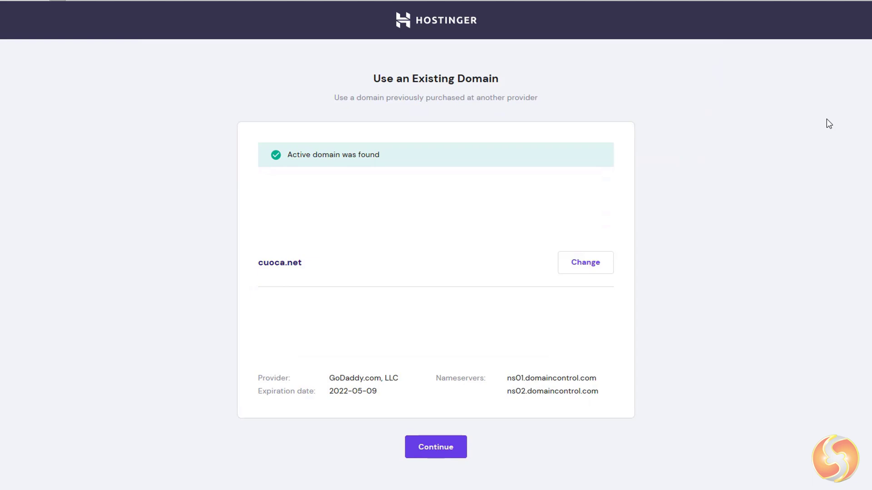
click(459, 449)
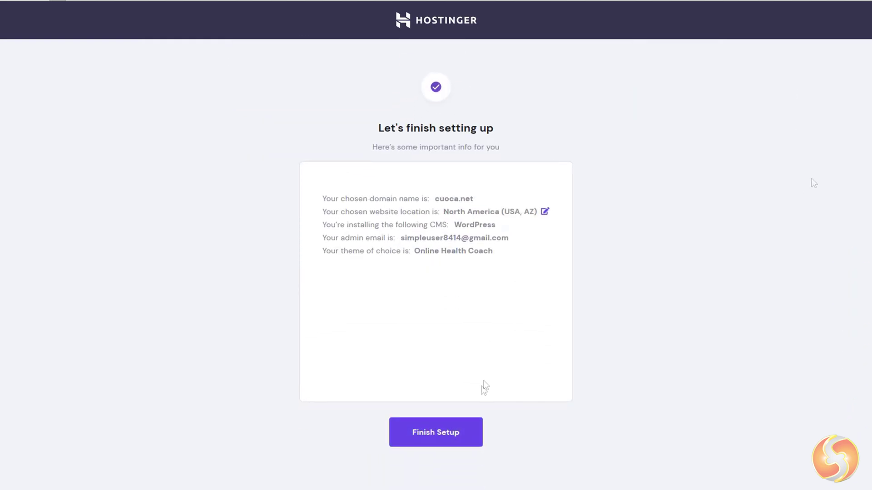
Step: Finish the setup and start the nameserver change instructions for connecting cuoca.net
click(457, 433)
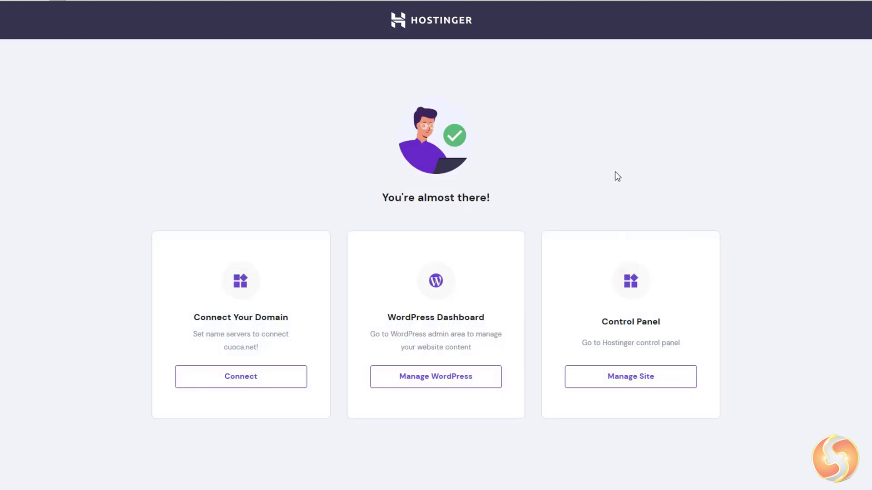
click(278, 387)
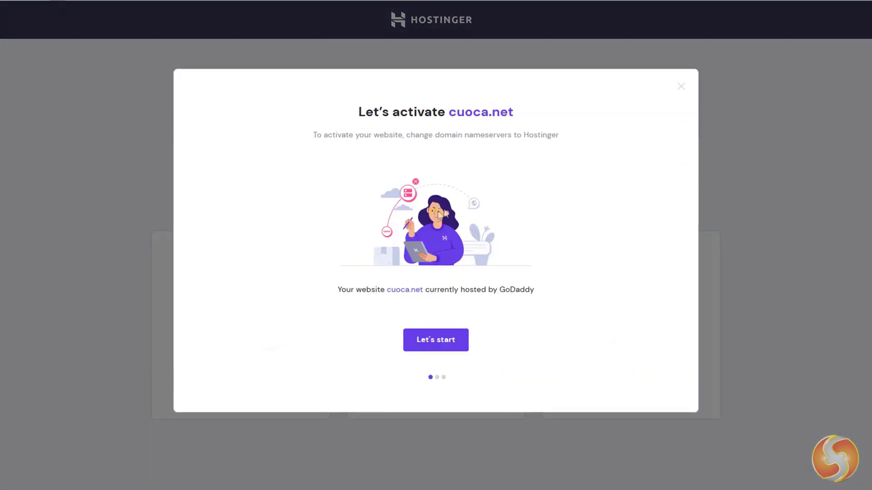
click(455, 339)
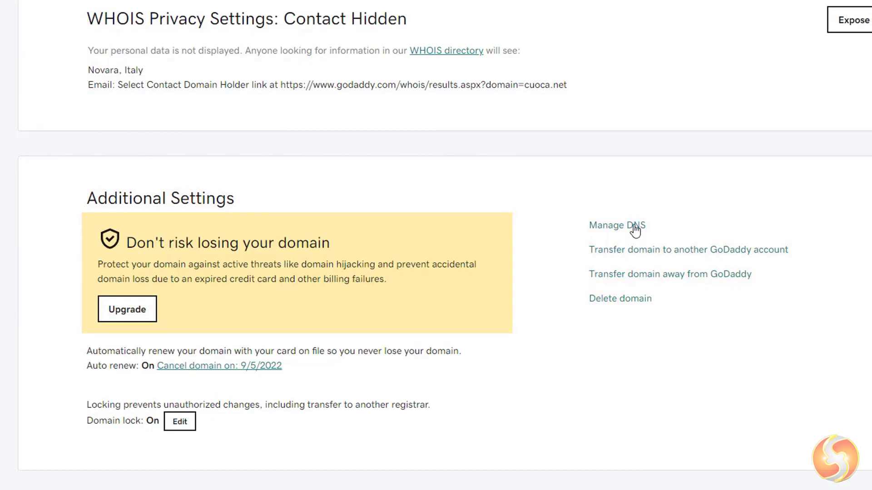
Step: Open cuoca.net's DNS settings in GoDaddy and begin changing its nameservers
click(631, 227)
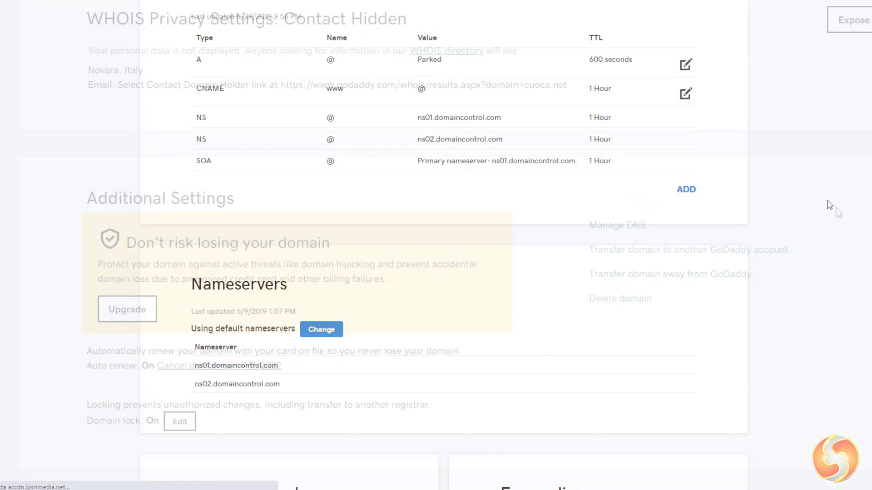
scroll(827, 203, down, 3)
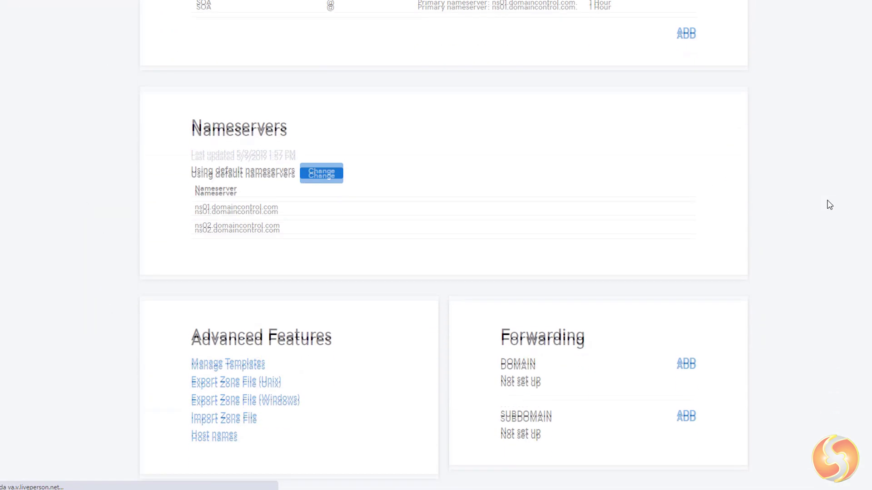
click(321, 171)
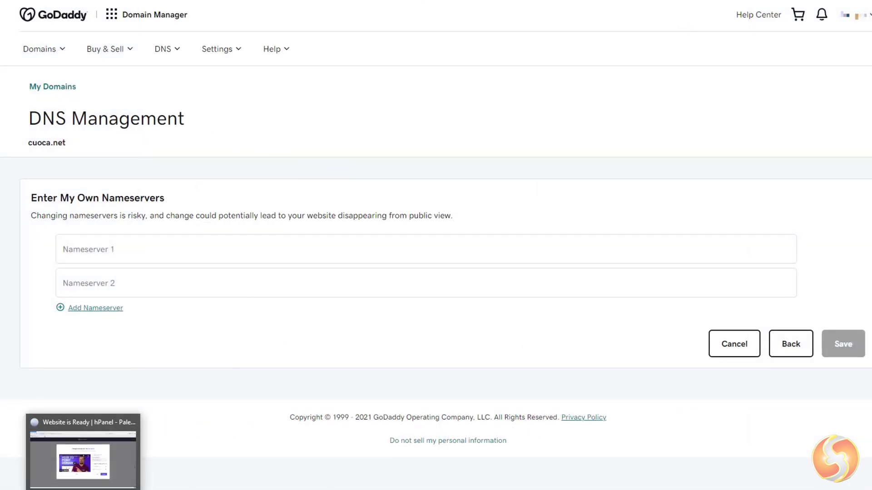
click(84, 450)
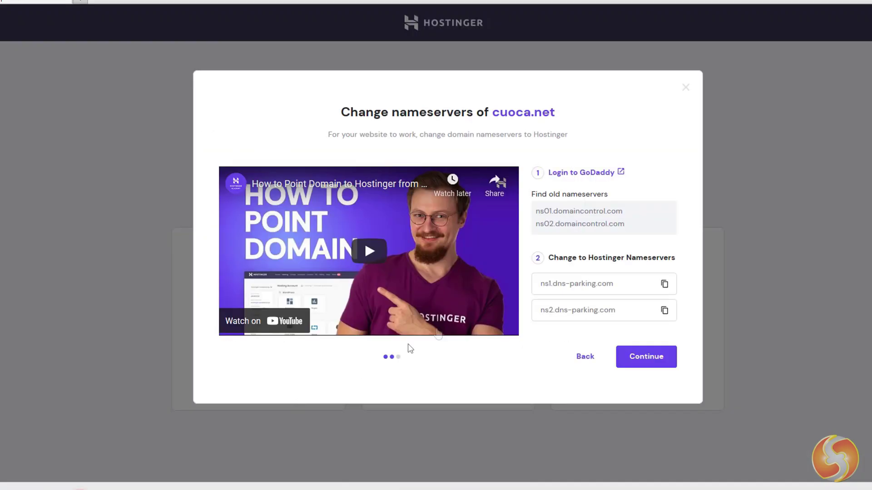
Step: Save ns1.dns-parking.com and ns2.dns-parking.com as nameservers, then finish Hostinger's nameserver setup
click(664, 286)
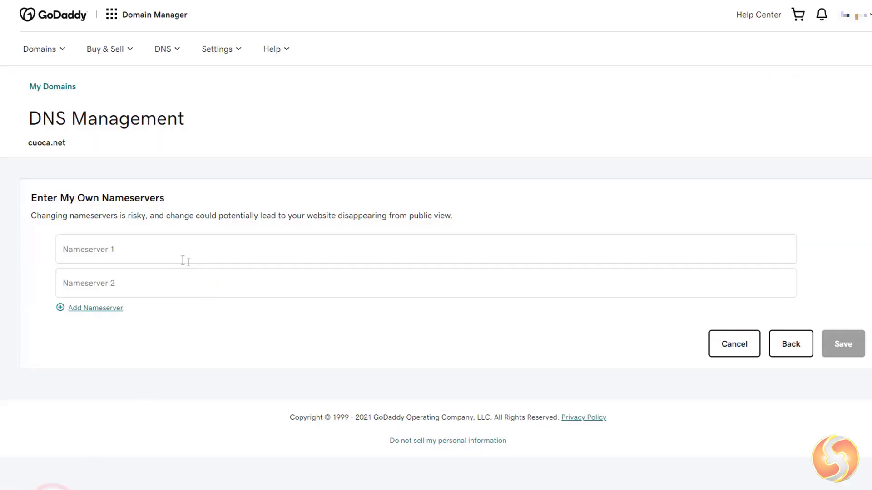
click(168, 257)
key(ctrl+v)
click(181, 283)
text(ns2.dns-parking.com)
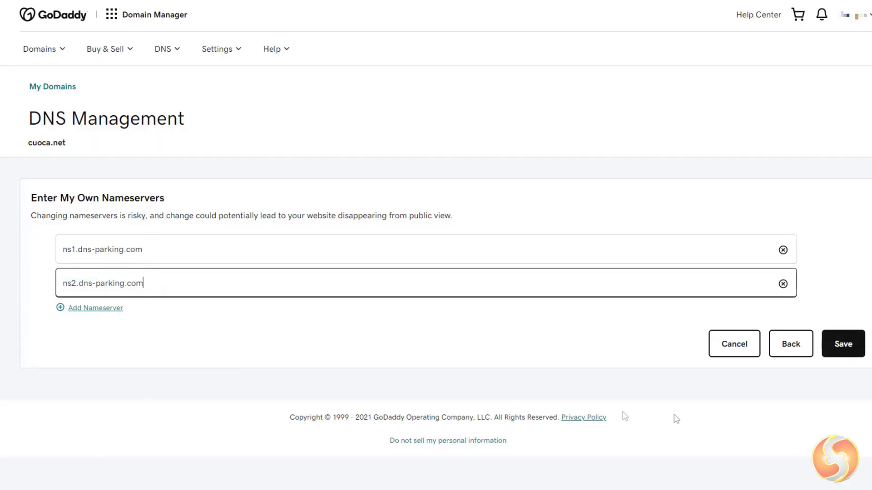
click(843, 345)
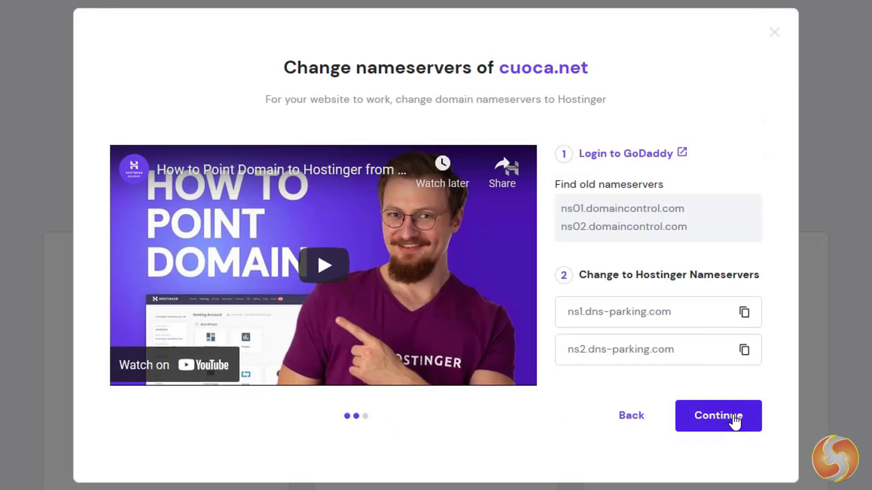
click(733, 417)
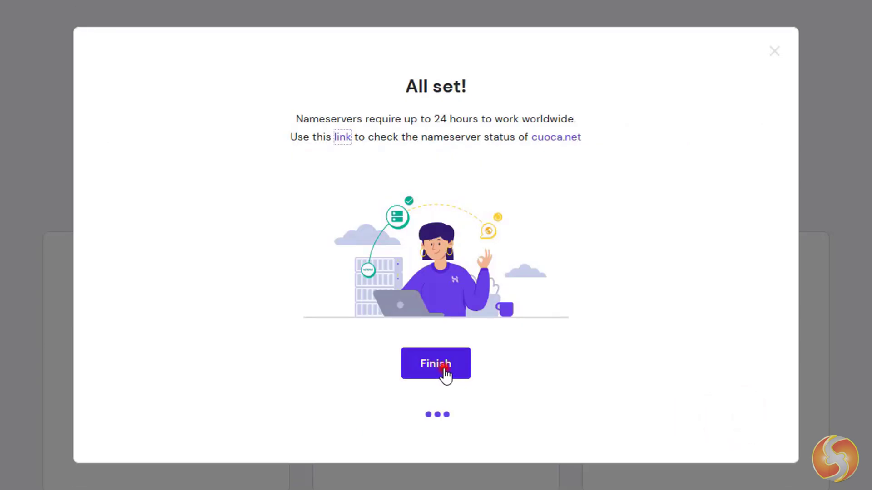
click(442, 370)
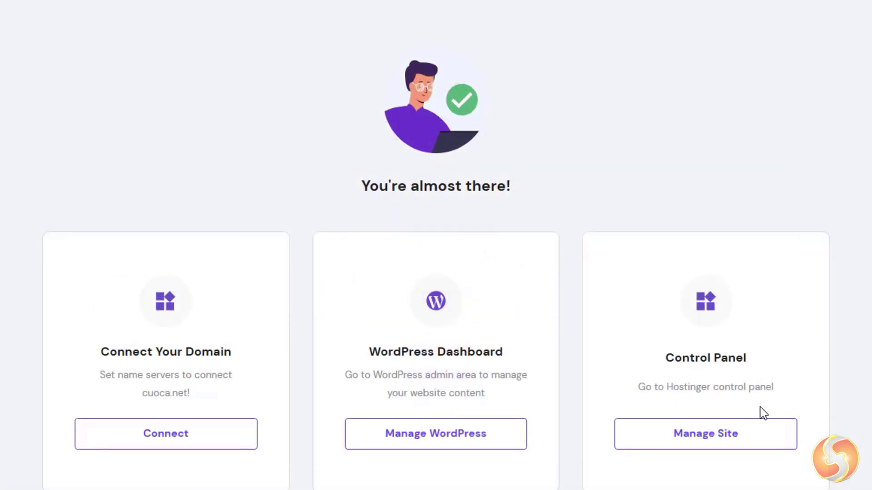
Step: Open cuoca.net's WordPress dashboard and turn off maintenance mode
click(752, 435)
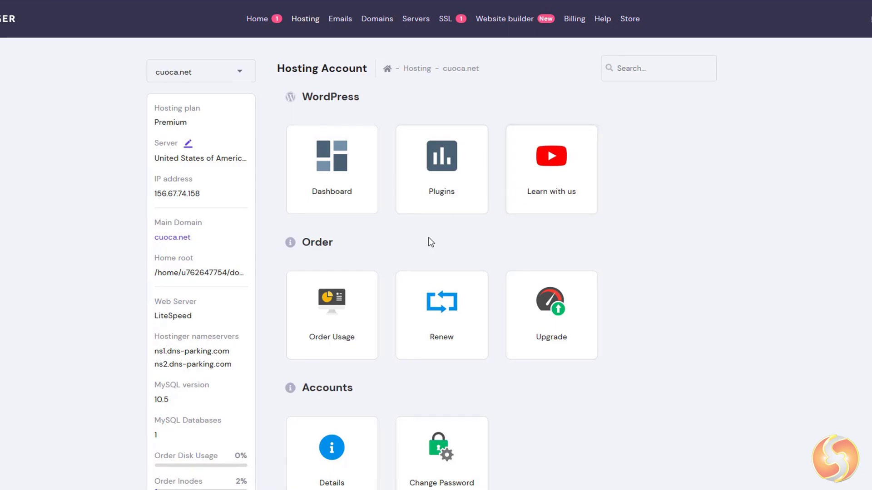
click(365, 198)
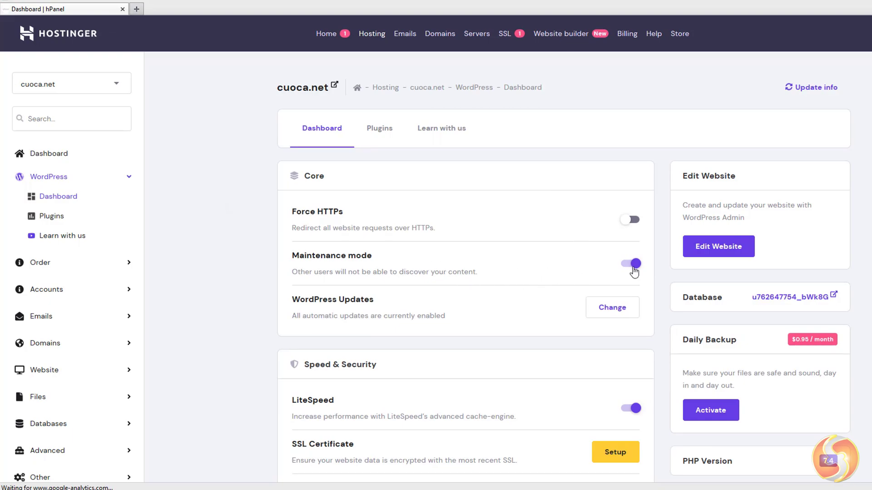
click(631, 264)
scroll(522, 269, down, 1)
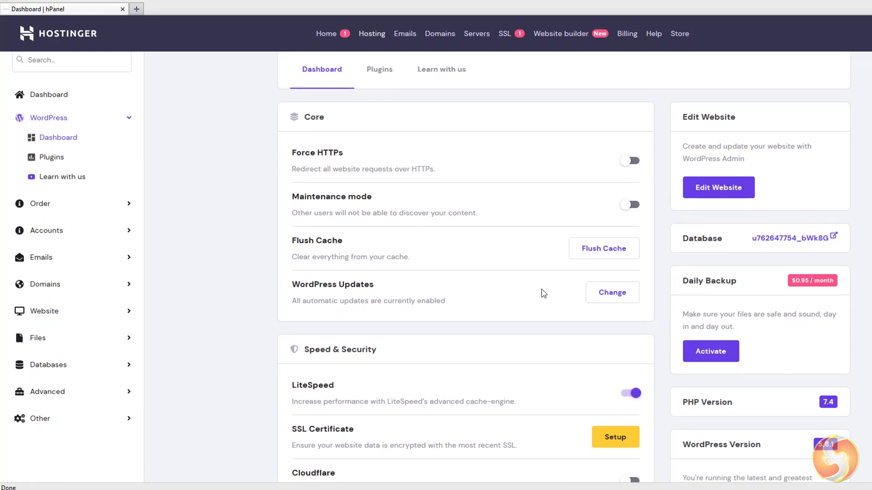
Step: Check the WordPress automatic update settings without changes and try enabling Cloudflare protection
click(611, 295)
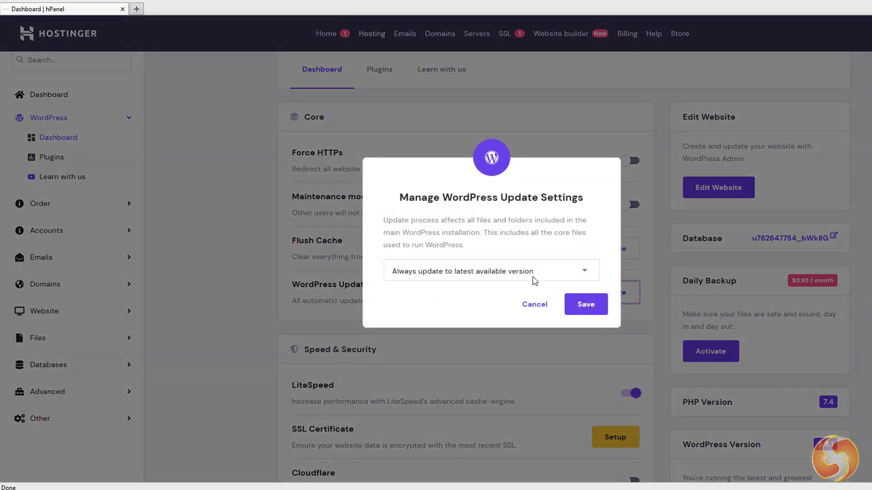
key(Escape)
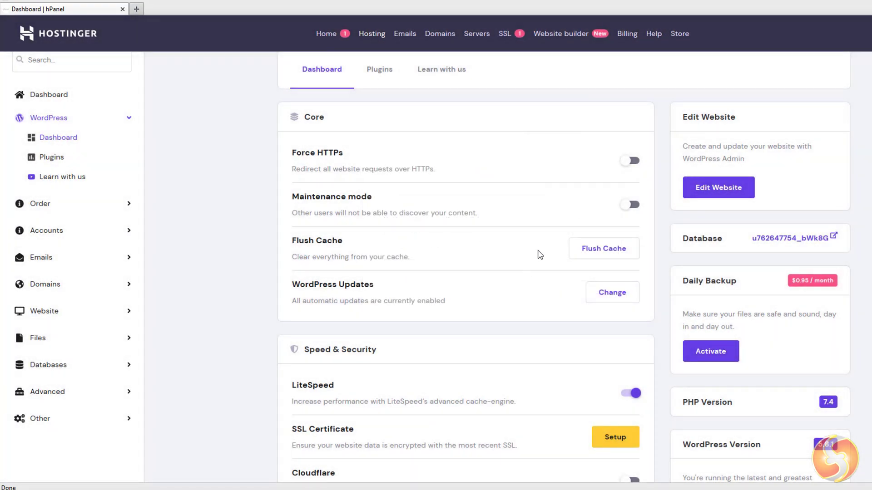
scroll(540, 255, down, 3)
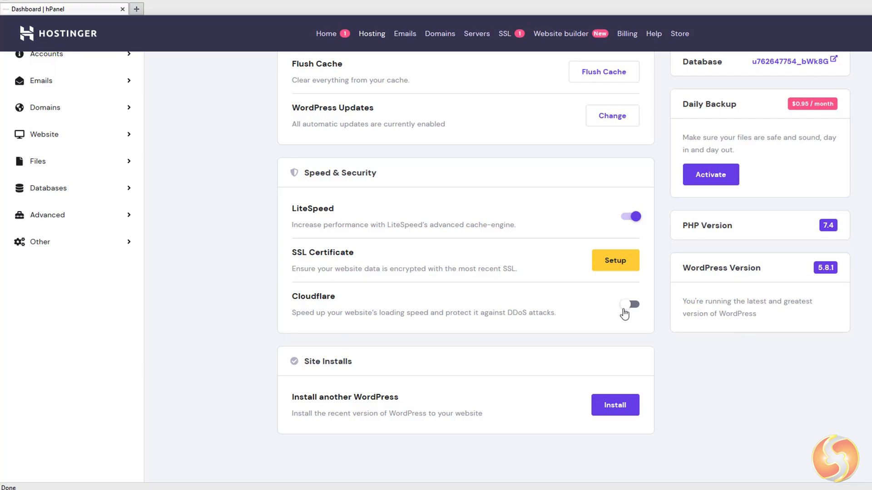
click(625, 308)
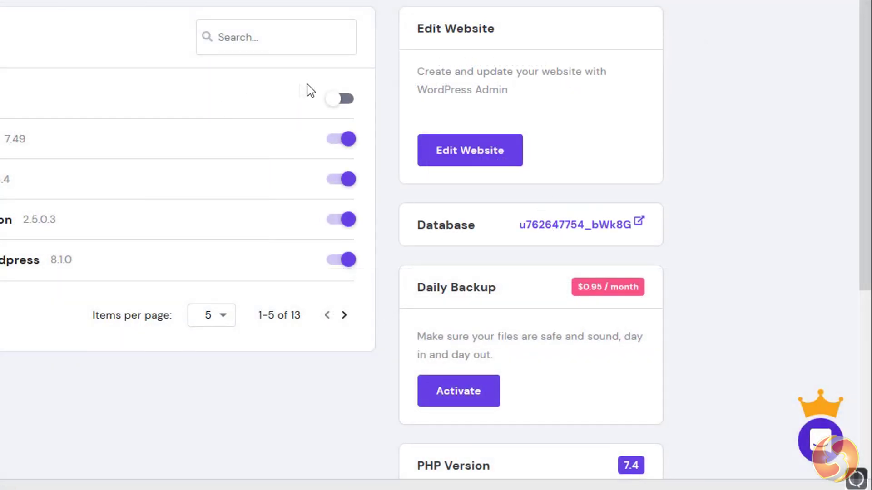
scroll(559, 107, down, 4)
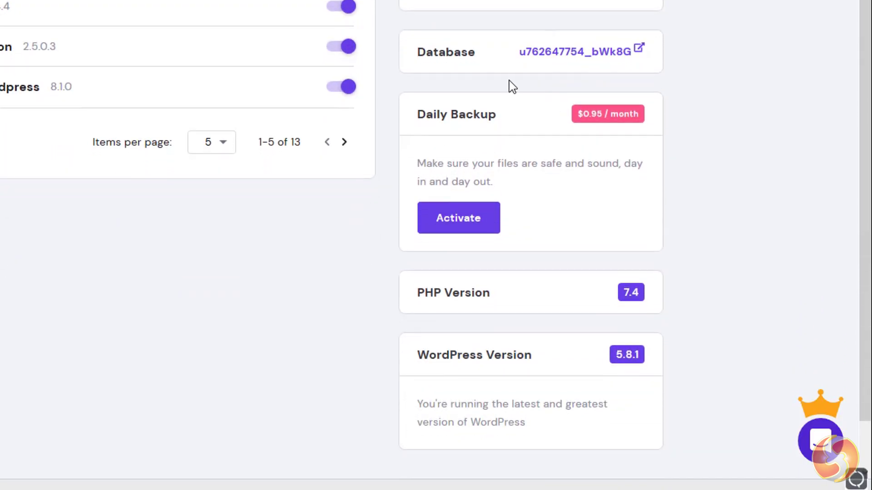
scroll(572, 211, down, 1)
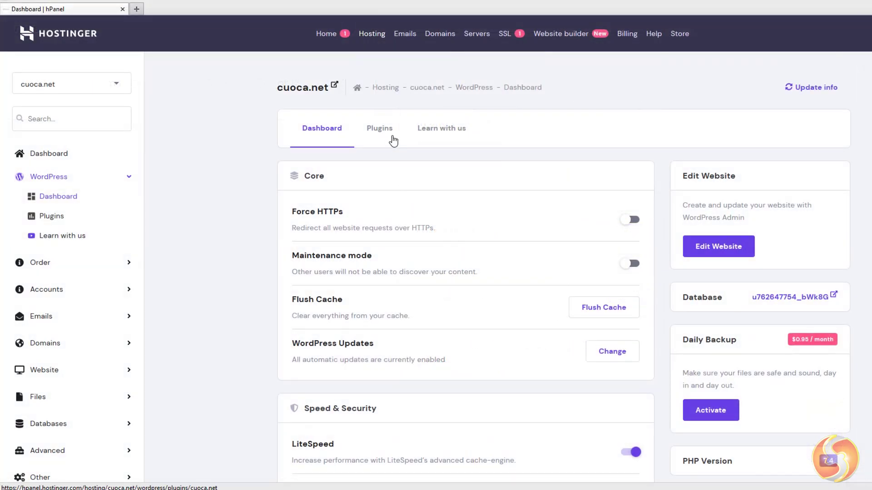
Step: Review the installed plugins list and the Learn with us tutorial videos
click(382, 129)
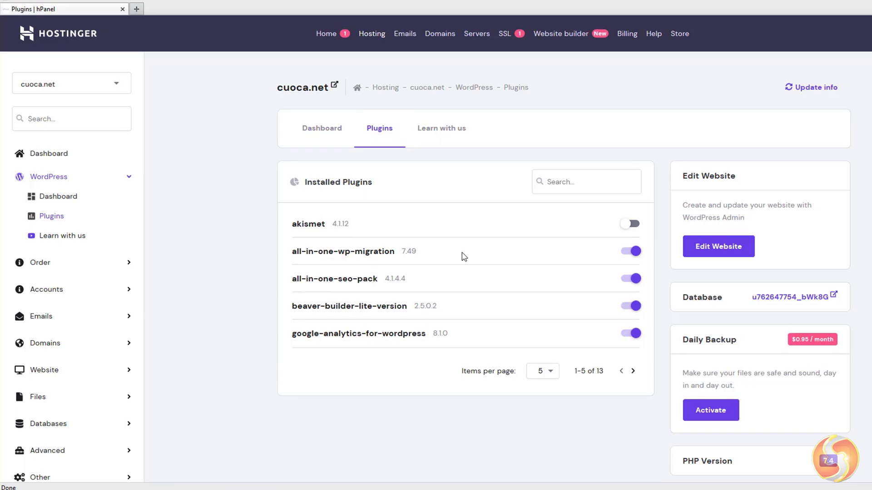
click(446, 130)
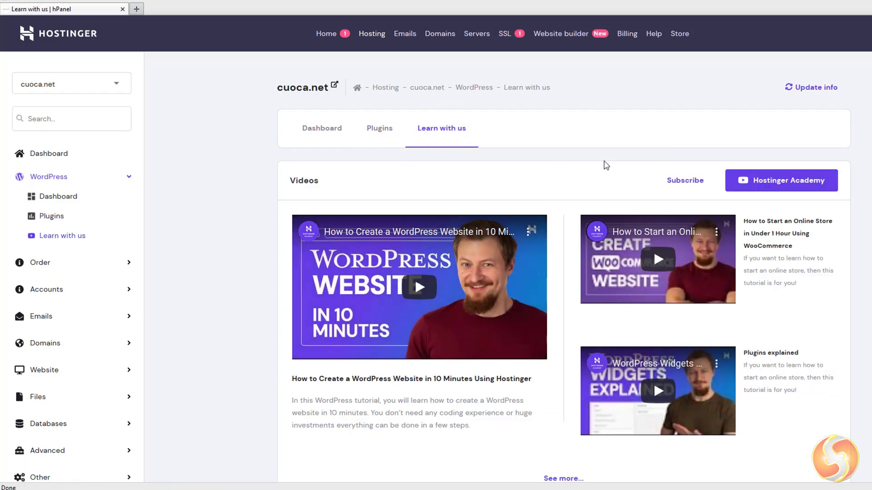
scroll(572, 184, down, 5)
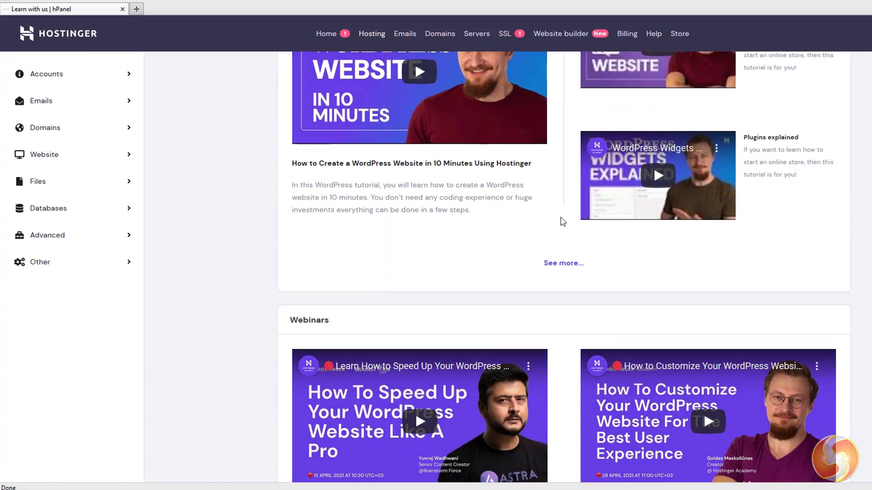
scroll(548, 267, down, 4)
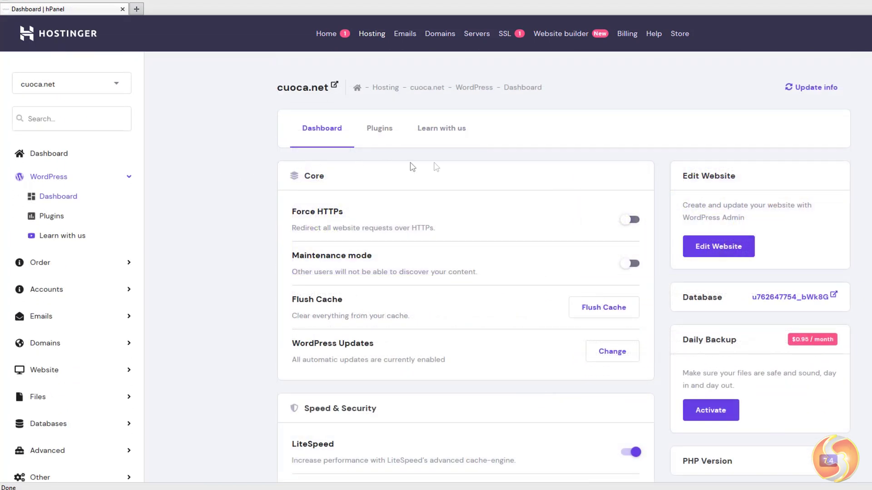
Step: Open the WordPress admin, view Appearance > Themes, and open the live site in a new tab
click(741, 251)
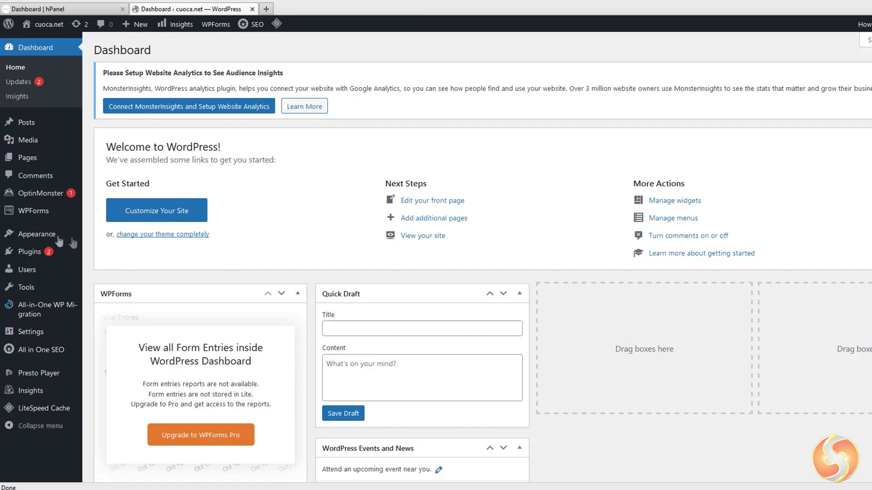
click(58, 236)
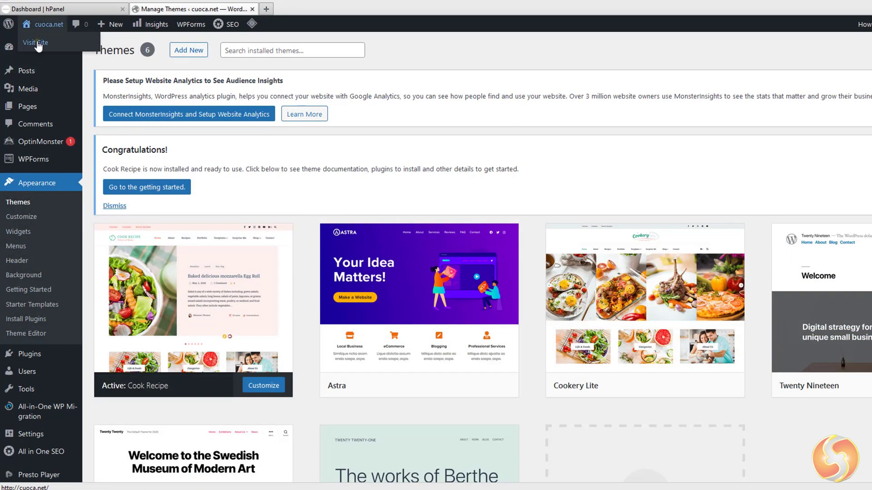
middle_click(51, 45)
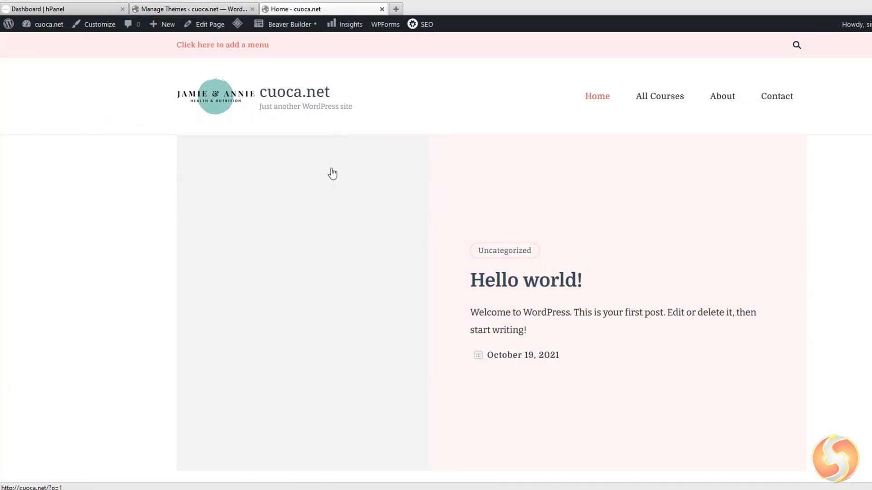
scroll(374, 223, down, 6)
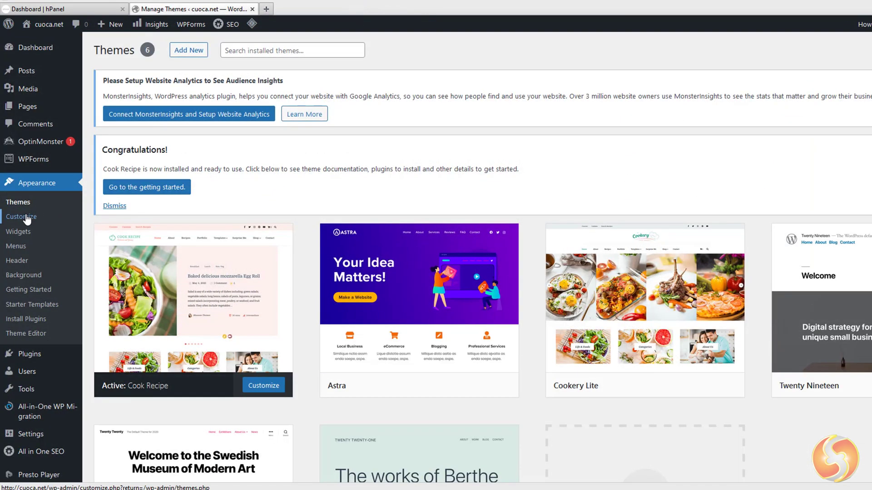
Step: Remove the site logo under Site Identity in the theme customizer
click(26, 218)
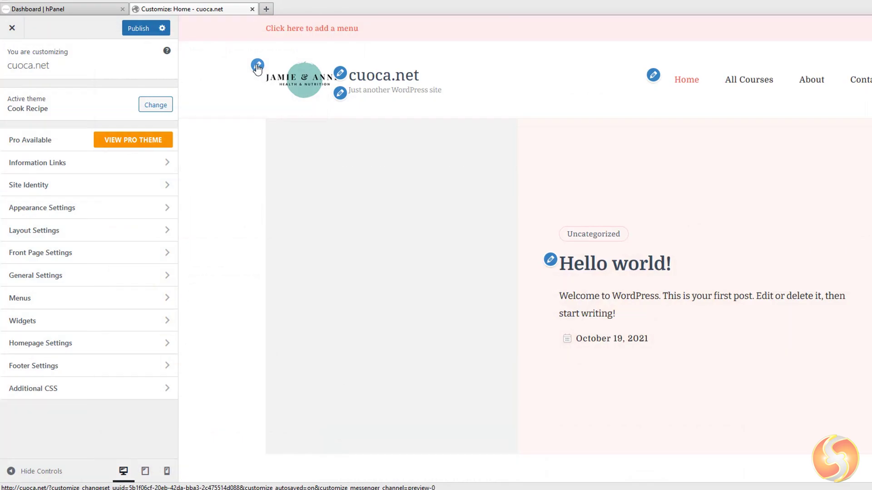
click(257, 66)
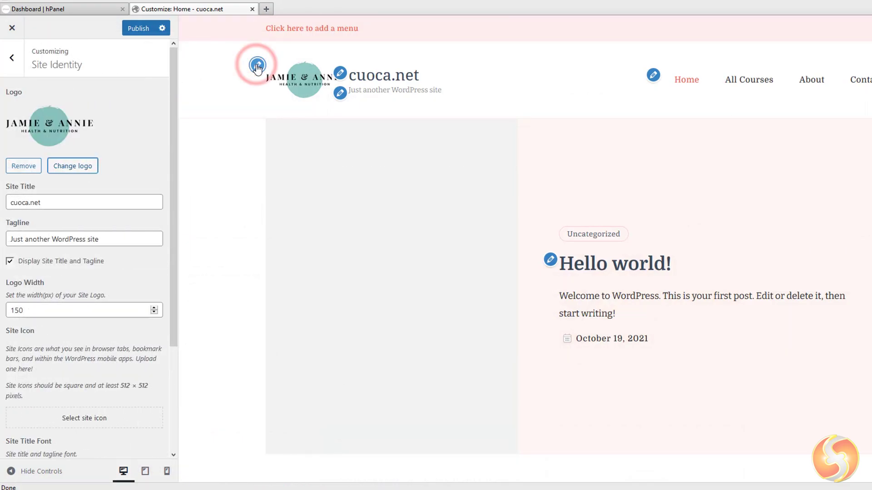
click(19, 164)
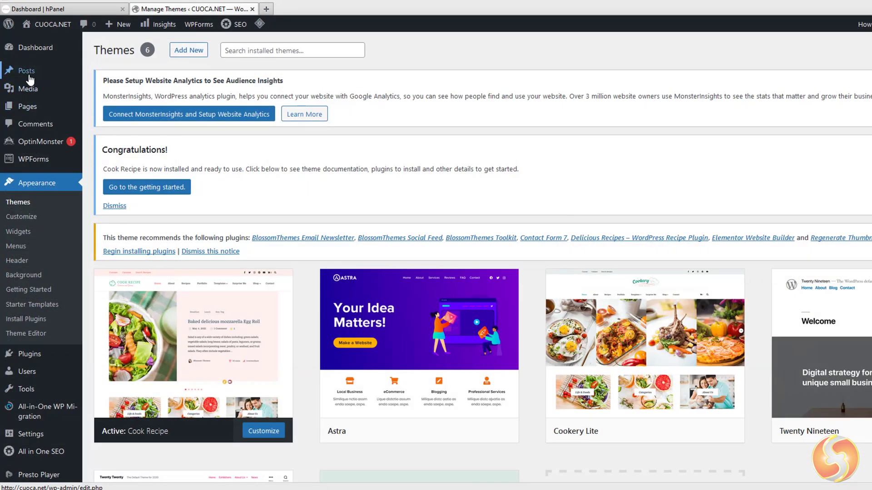
Step: Browse the site's posts, pages and installed plugins lists
click(26, 73)
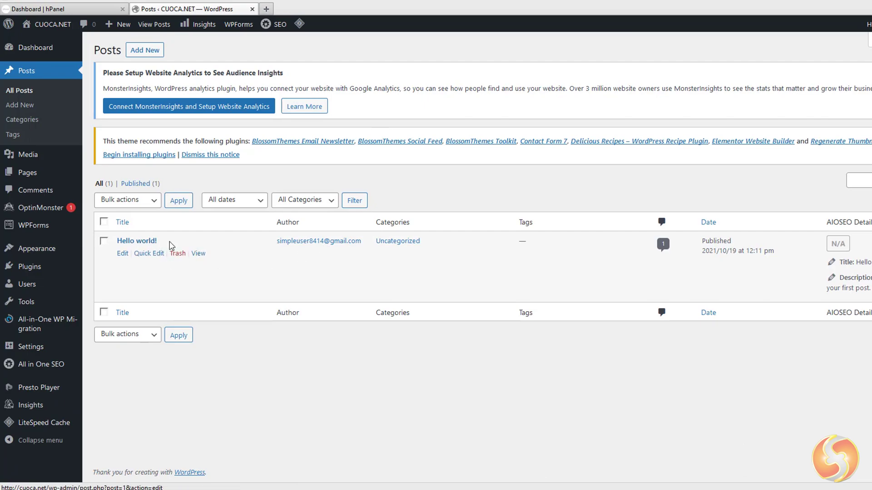
click(33, 175)
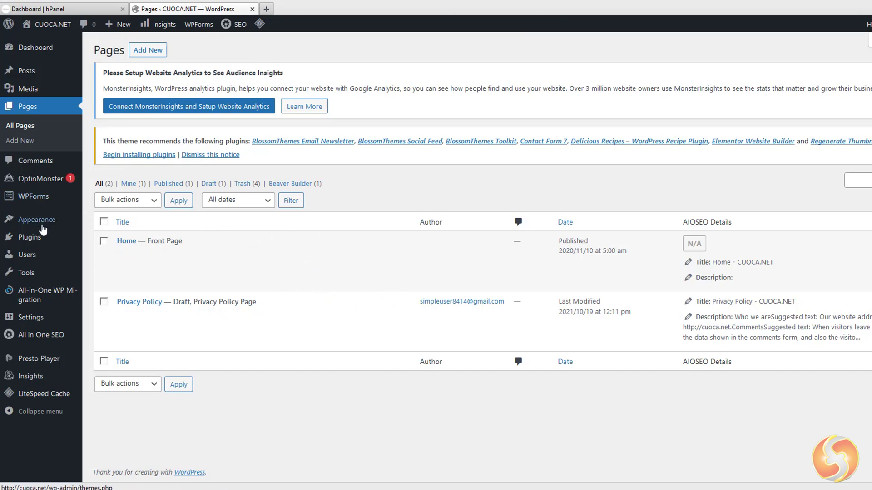
click(29, 237)
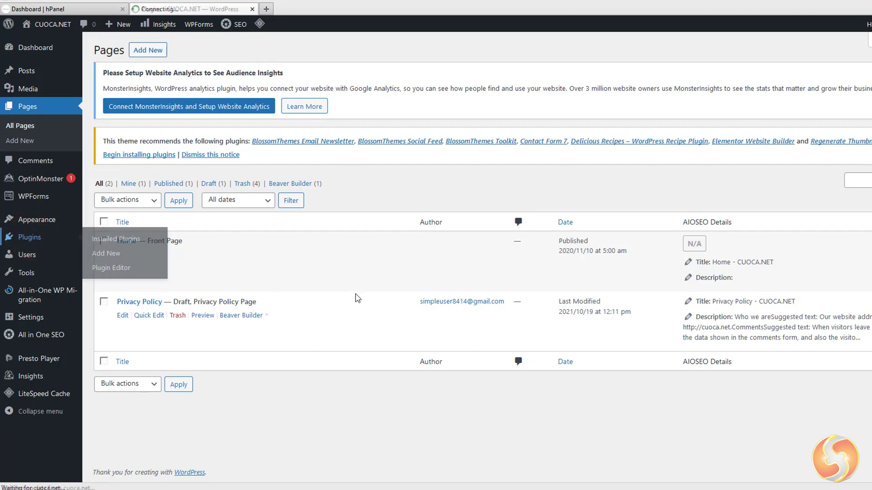
scroll(316, 208, down, 3)
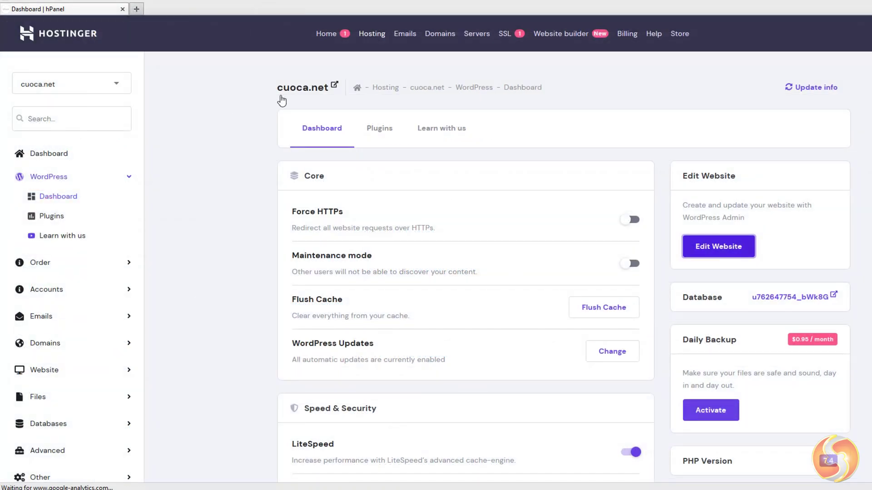
Step: Open the cuoca.net hosting account from Home, refresh its usage statistics, and view Order Usage
click(322, 34)
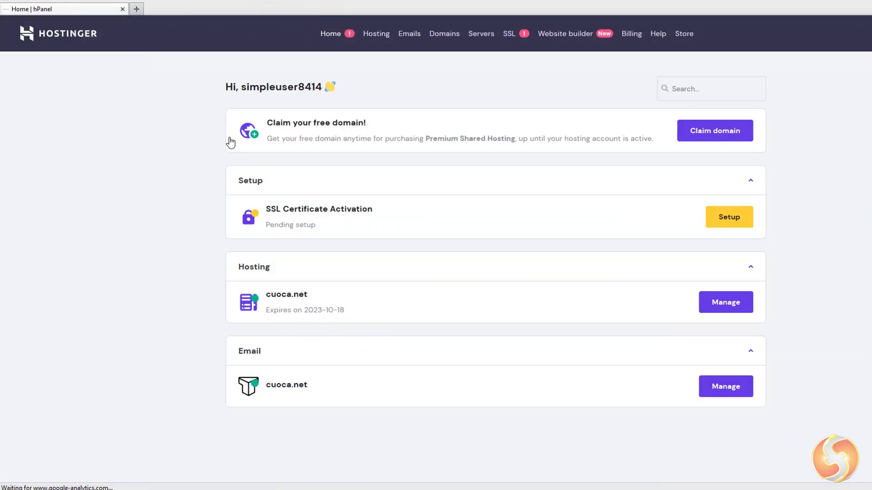
click(725, 304)
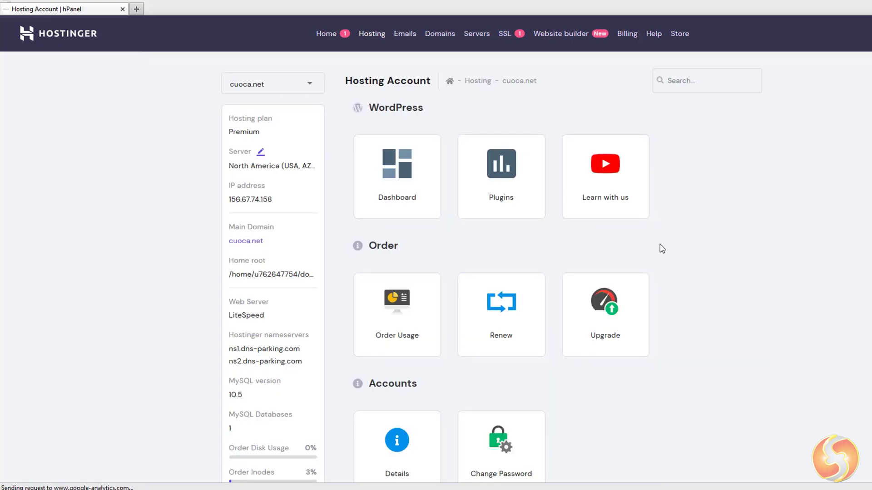
scroll(333, 228, down, 3)
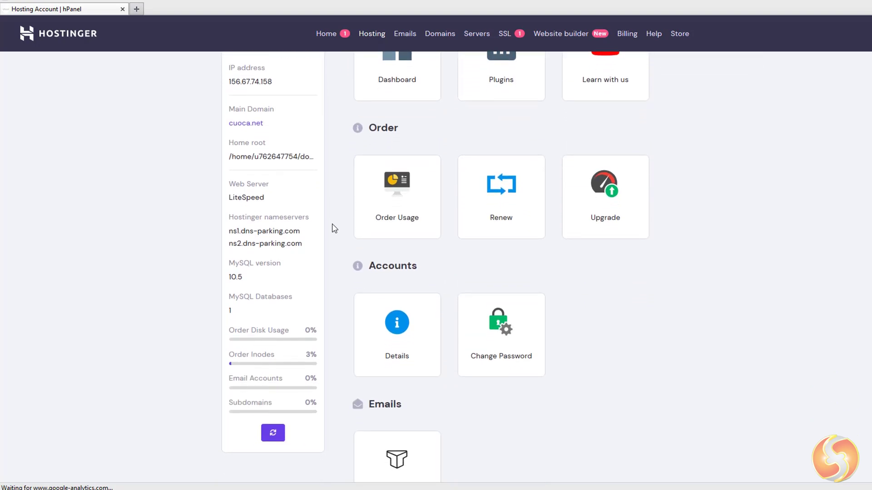
click(279, 435)
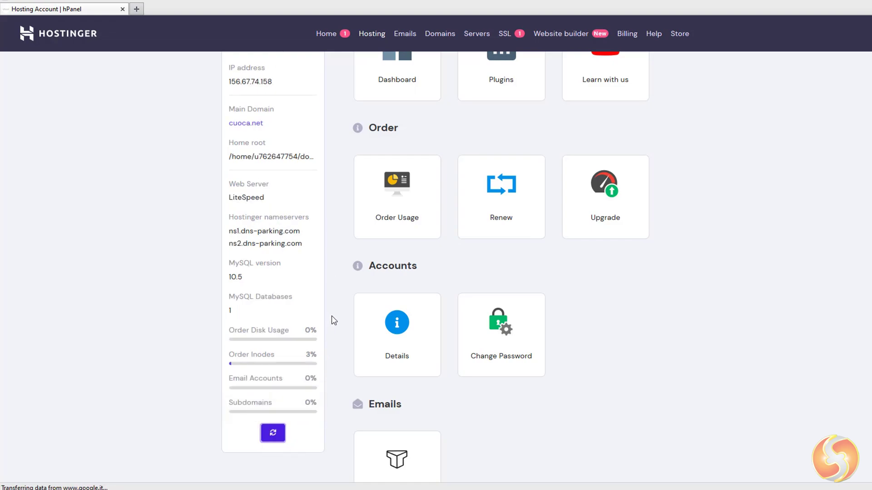
scroll(338, 319, up, 3)
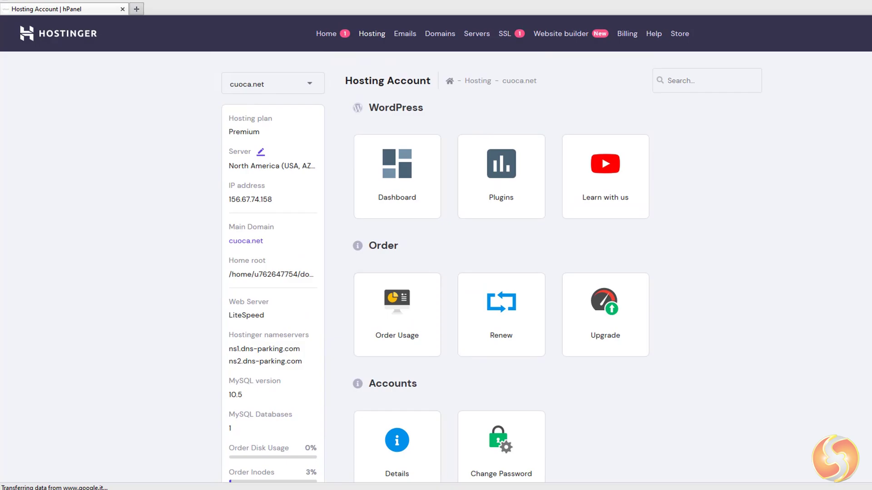
scroll(490, 267, down, 3)
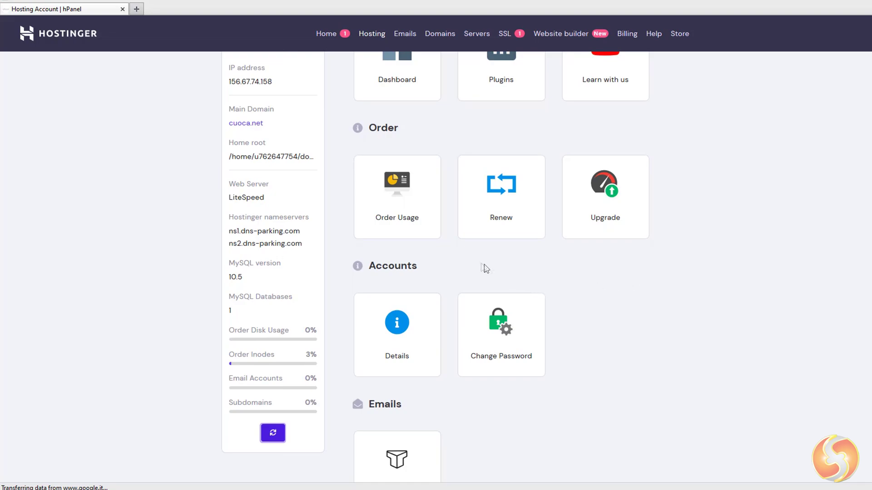
click(418, 230)
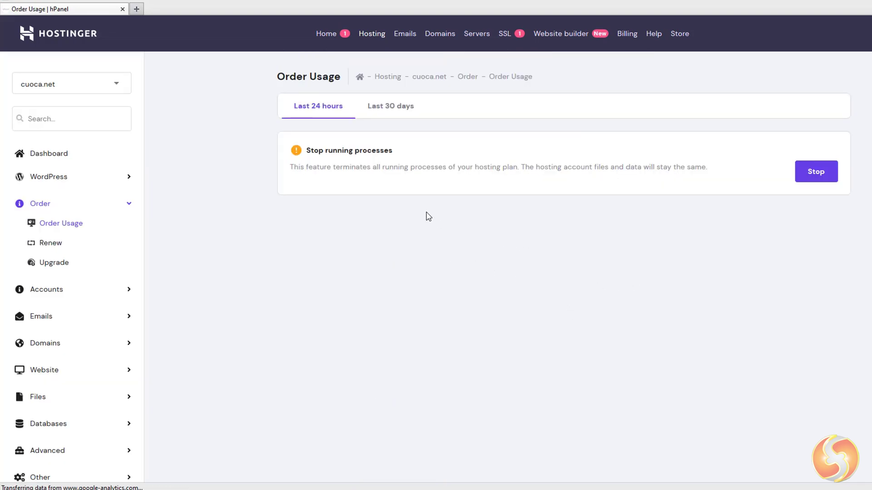
Step: View the Premium plan's renewal offer for cuoca.net and dismiss it without paying
key(alt+Left)
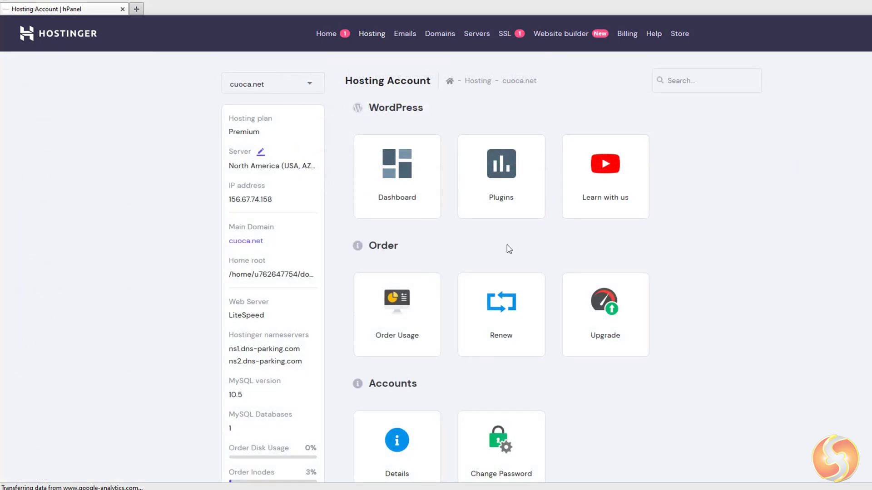
click(516, 304)
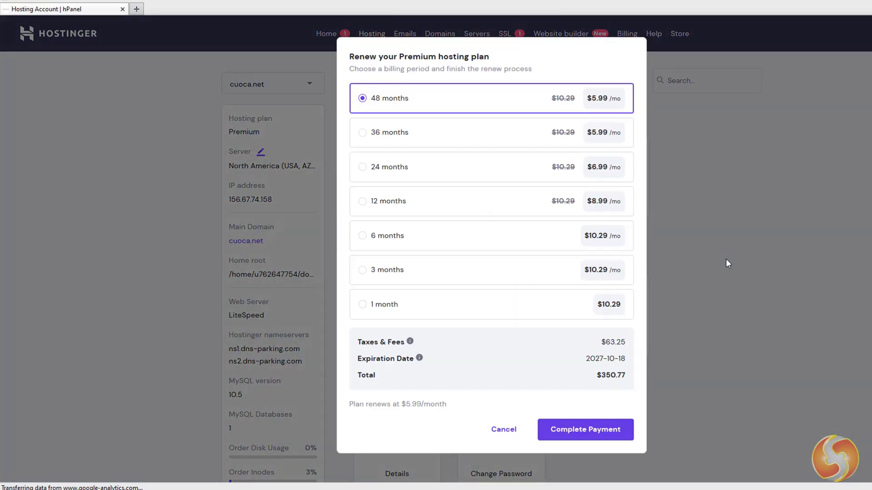
click(728, 262)
click(621, 350)
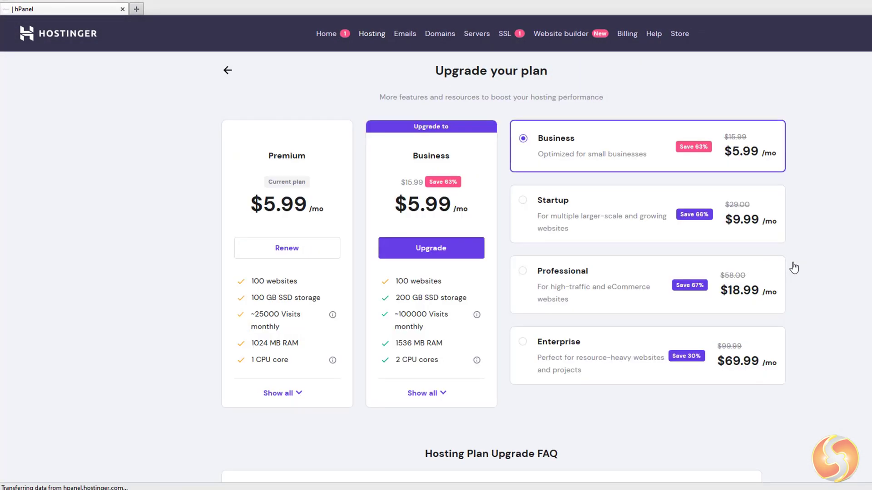
key(alt+Left)
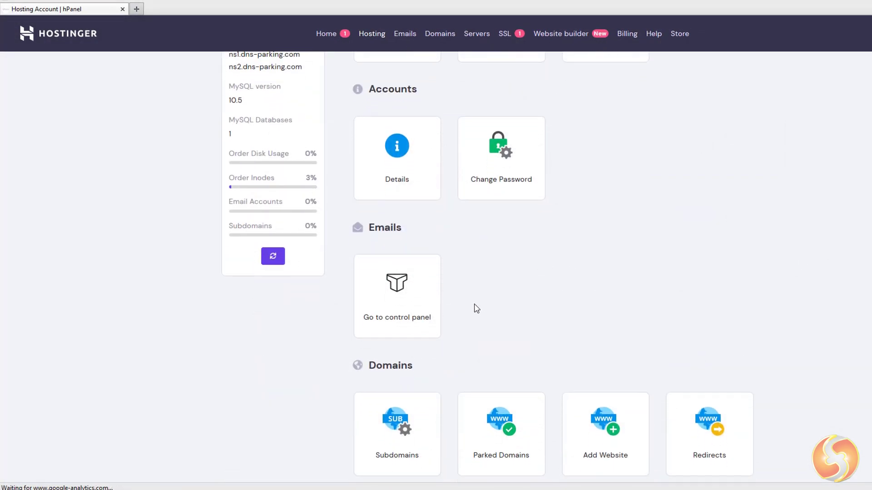
click(428, 320)
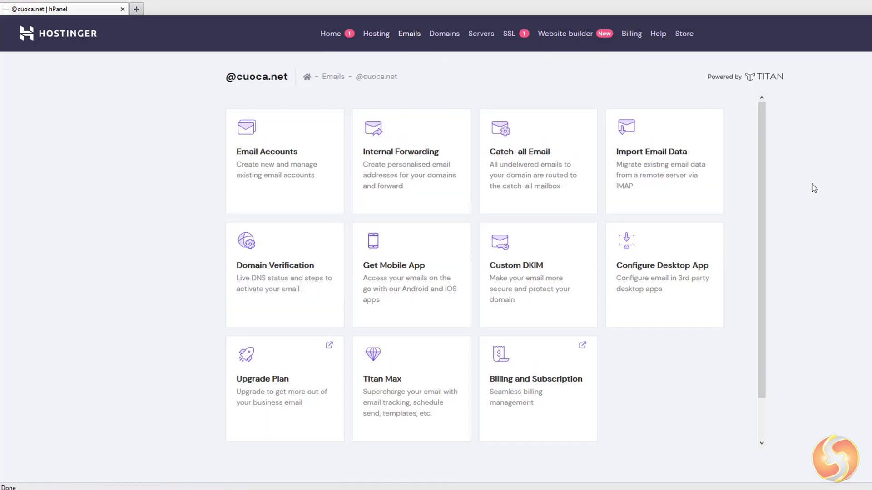
Step: Look at cuoca.net's Subdomains page, then scroll through the Domains, Website and Files tools
key(alt+Left)
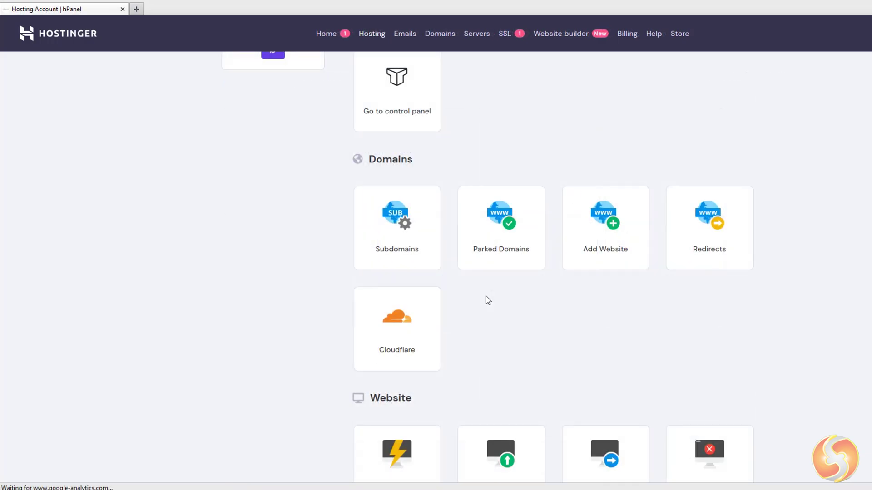
click(431, 258)
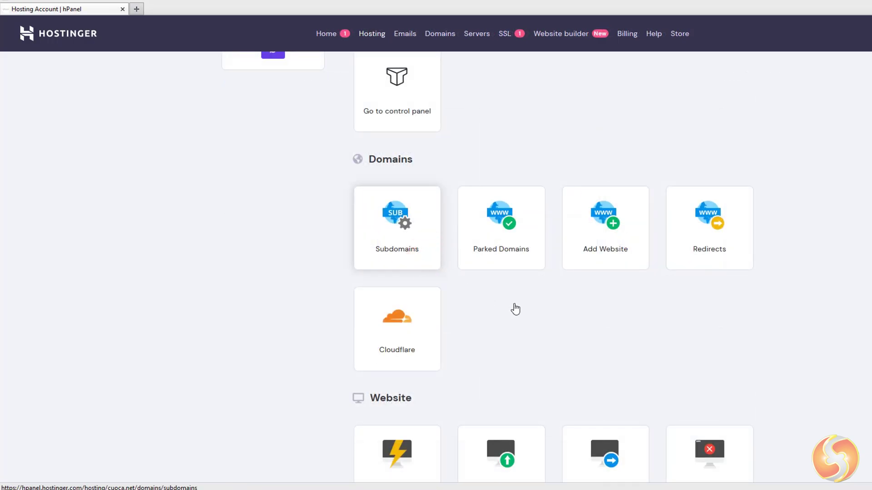
key(alt+Left)
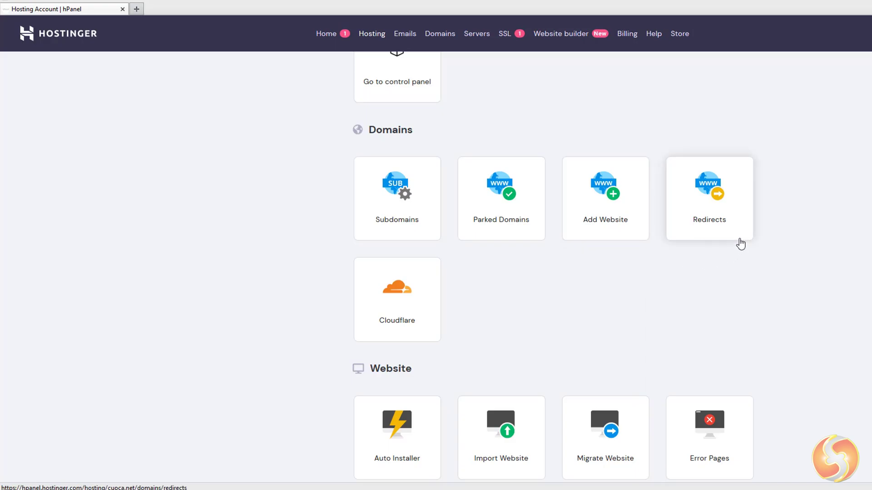
scroll(475, 332, down, 5)
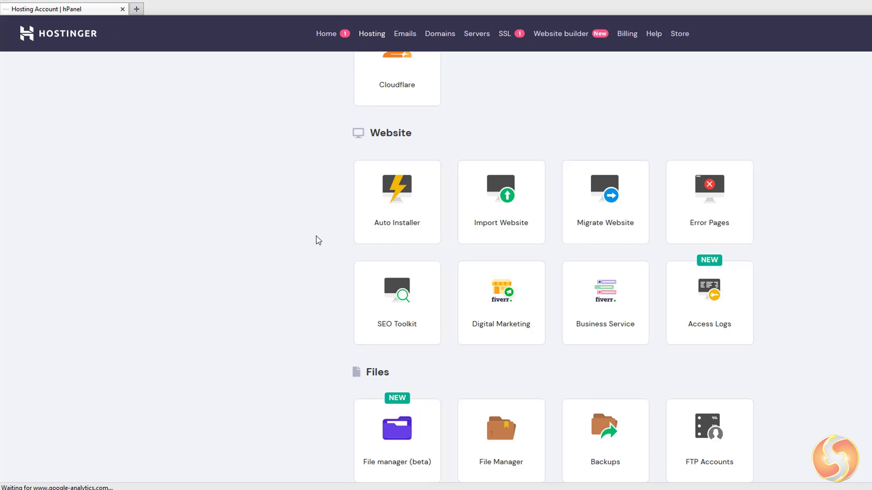
scroll(318, 240, down, 4)
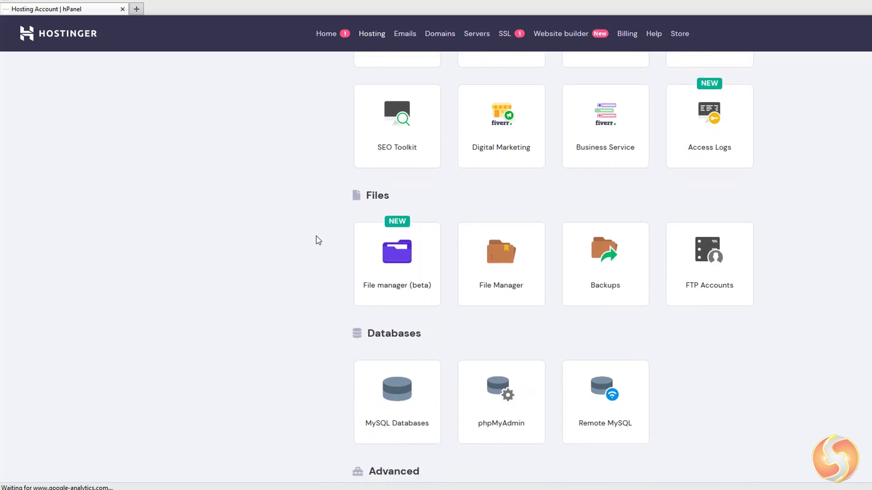
click(520, 297)
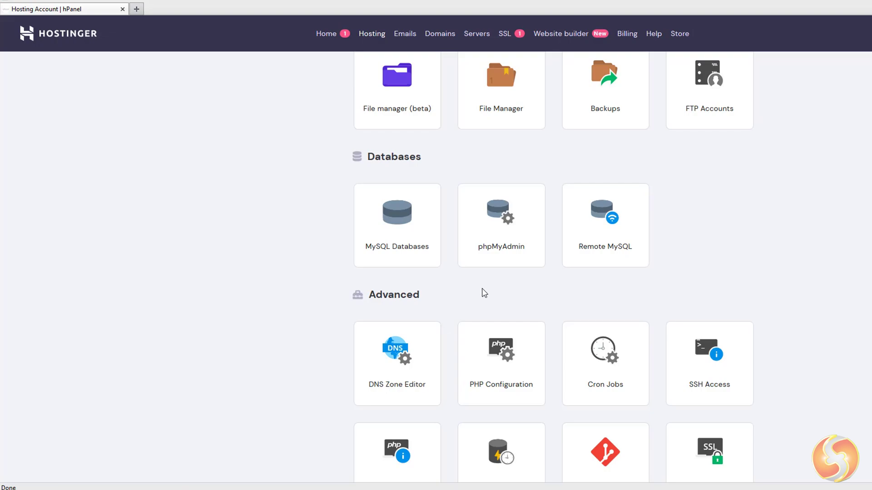
right_click(411, 244)
click(422, 245)
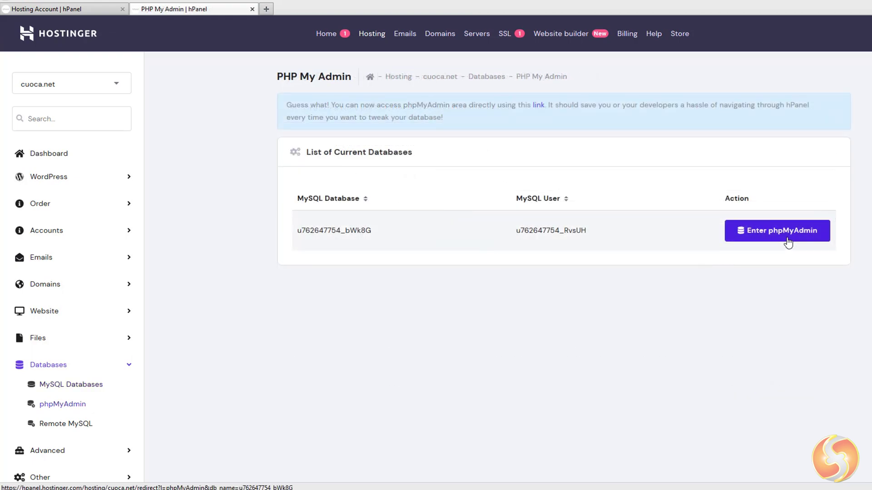
click(785, 240)
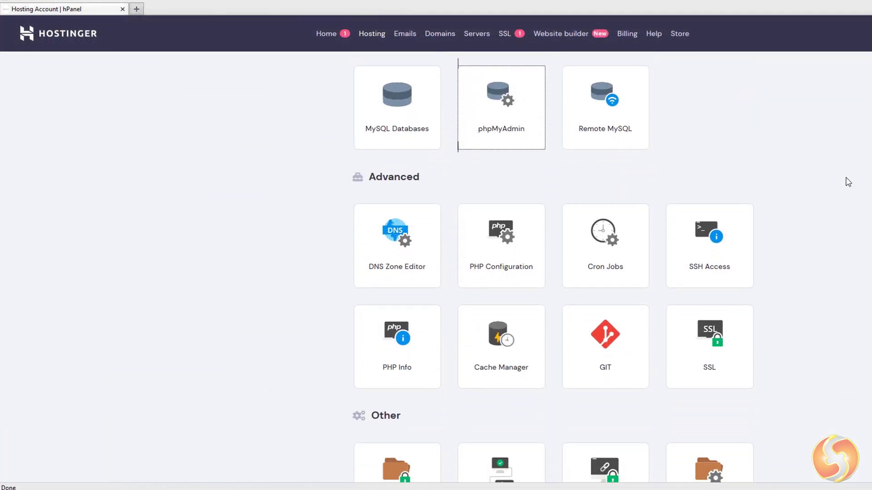
click(636, 249)
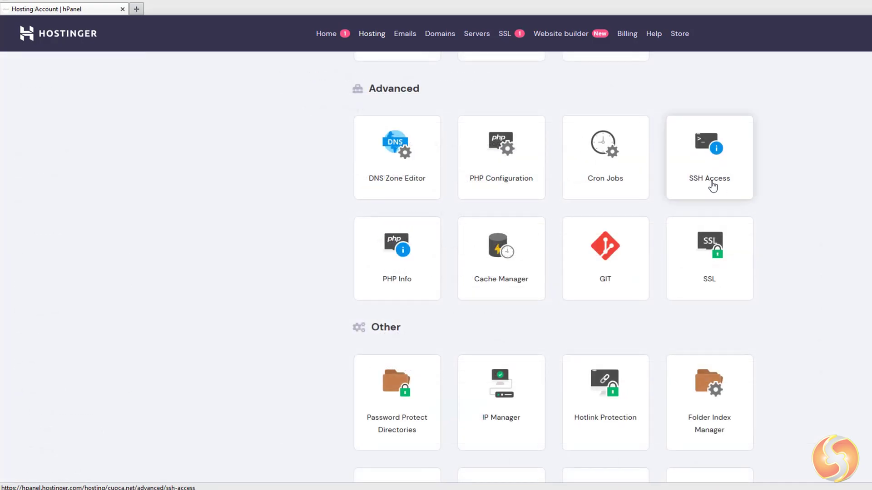
click(712, 186)
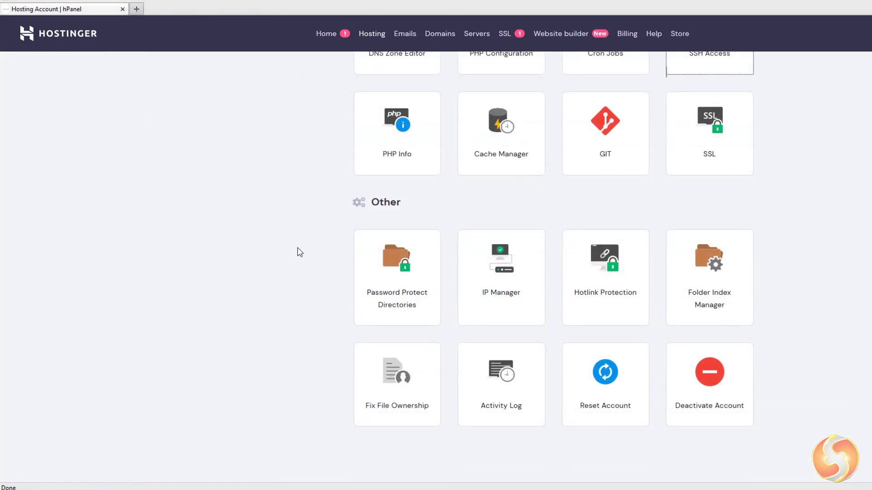
click(472, 339)
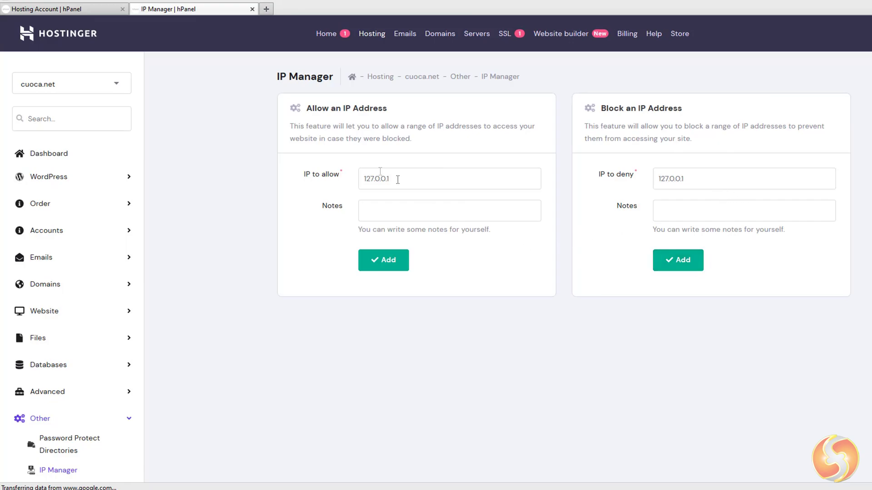
click(253, 9)
scroll(601, 155, up, 15)
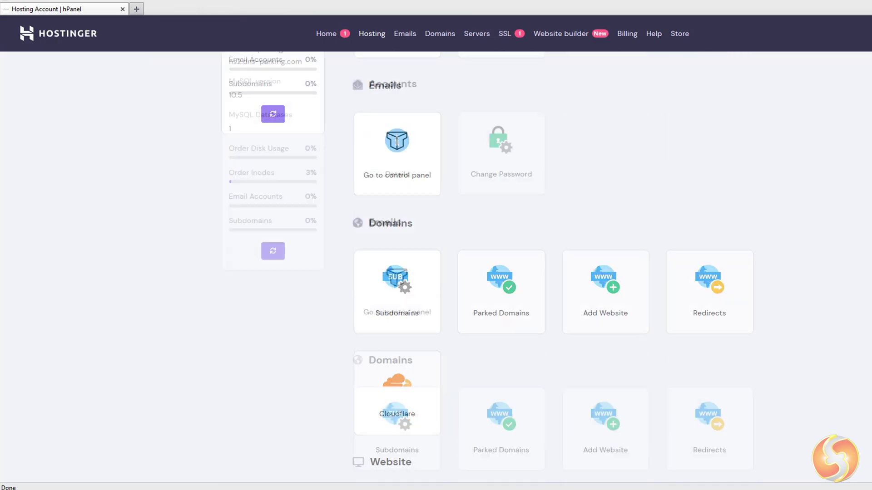